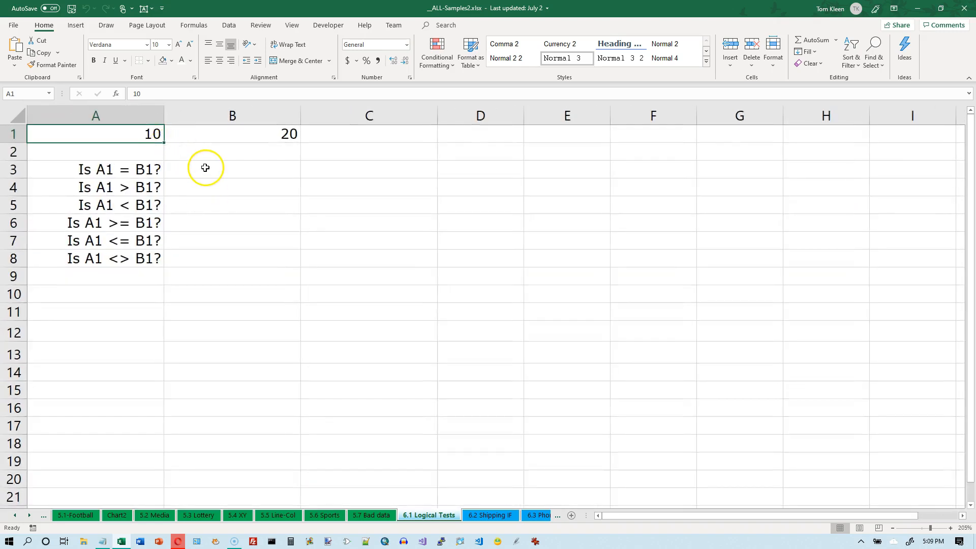
# Examine the two values in cells A1 and B1 that will be compared
pyautogui.click(152, 133)
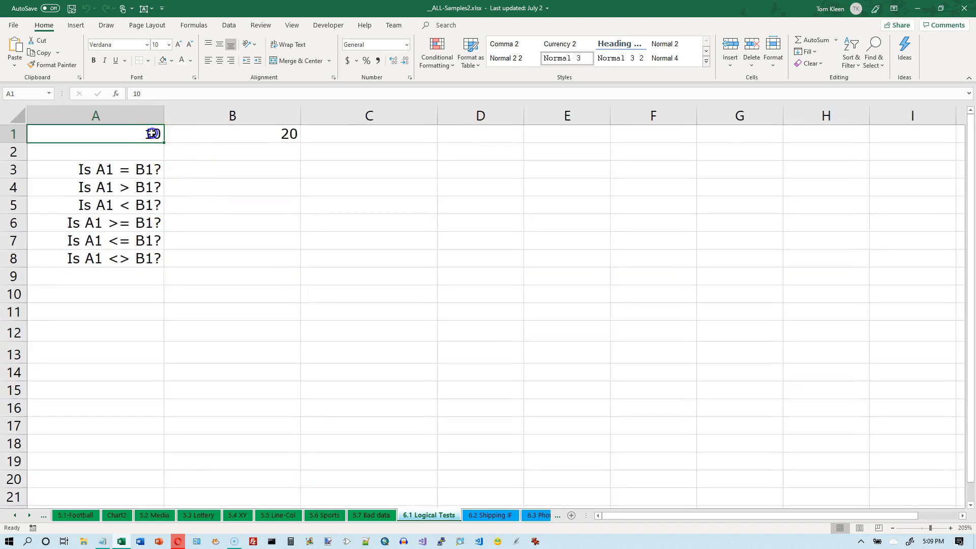
pyautogui.click(270, 133)
pyautogui.click(148, 136)
pyautogui.click(228, 134)
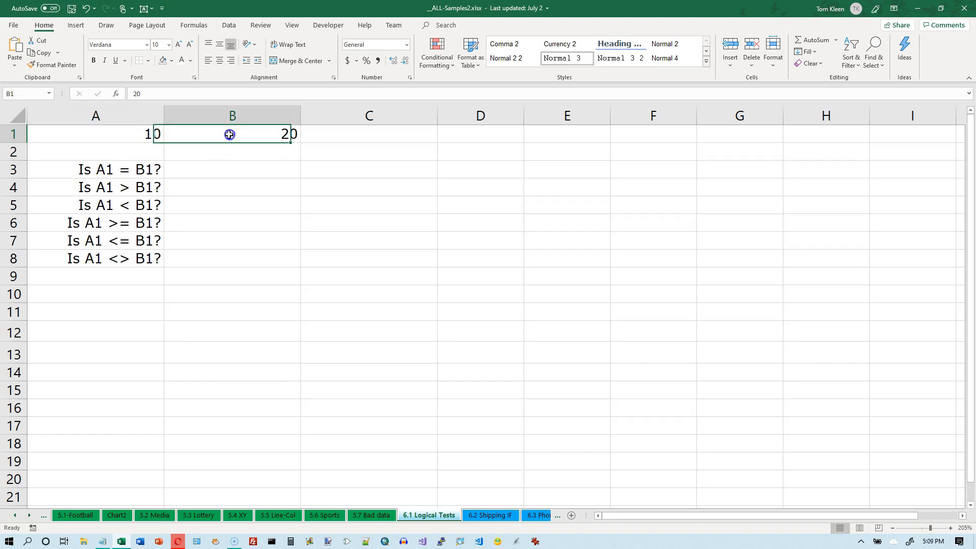
pyautogui.click(152, 135)
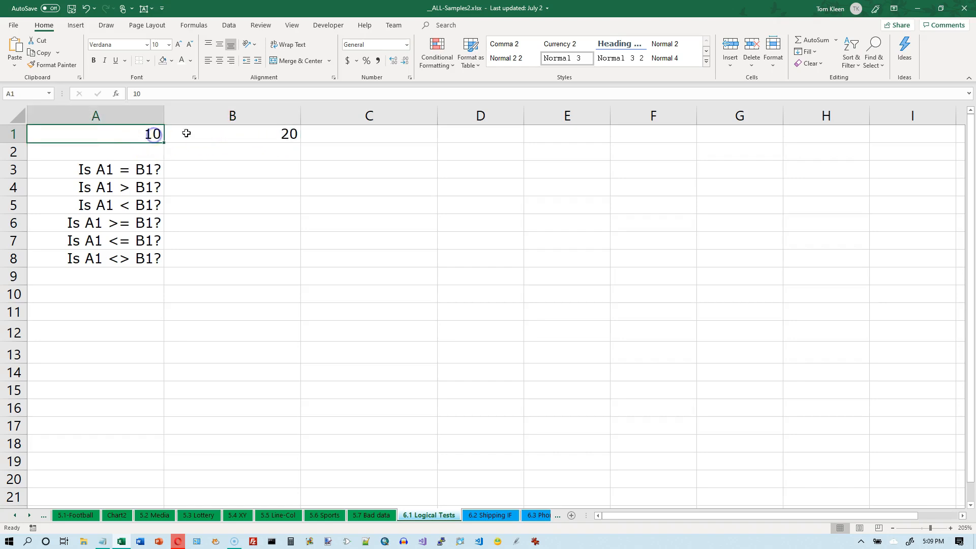
pyautogui.click(270, 133)
pyautogui.click(141, 134)
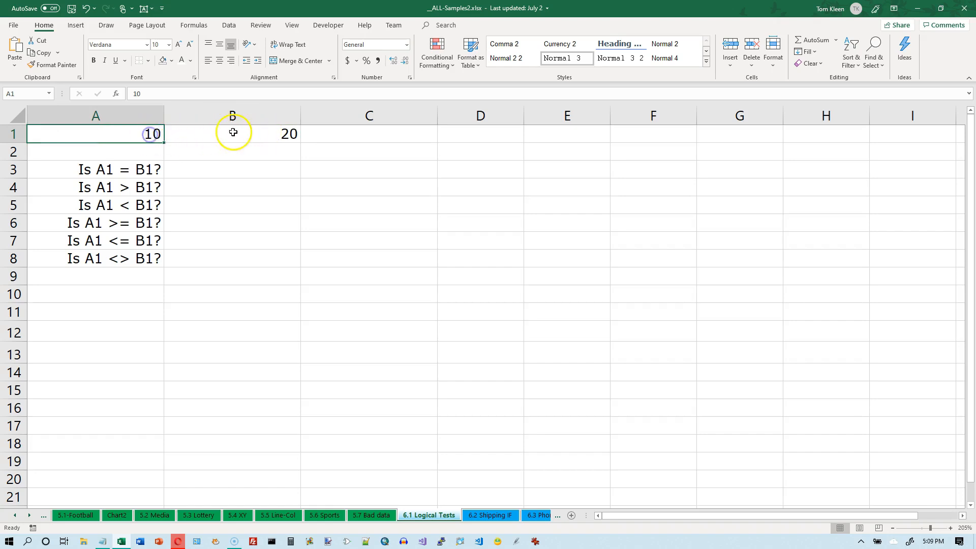
pyautogui.click(265, 135)
pyautogui.click(151, 133)
pyautogui.click(236, 131)
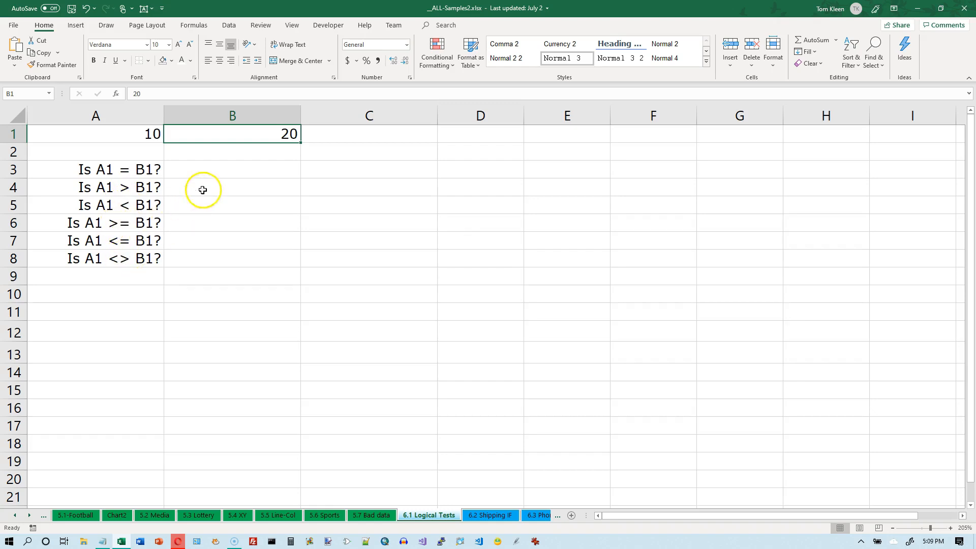
# Examine the comparison questions listed in cells A3 through A8
pyautogui.click(126, 172)
pyautogui.moveTo(127, 172); pyautogui.dragTo(127, 199)
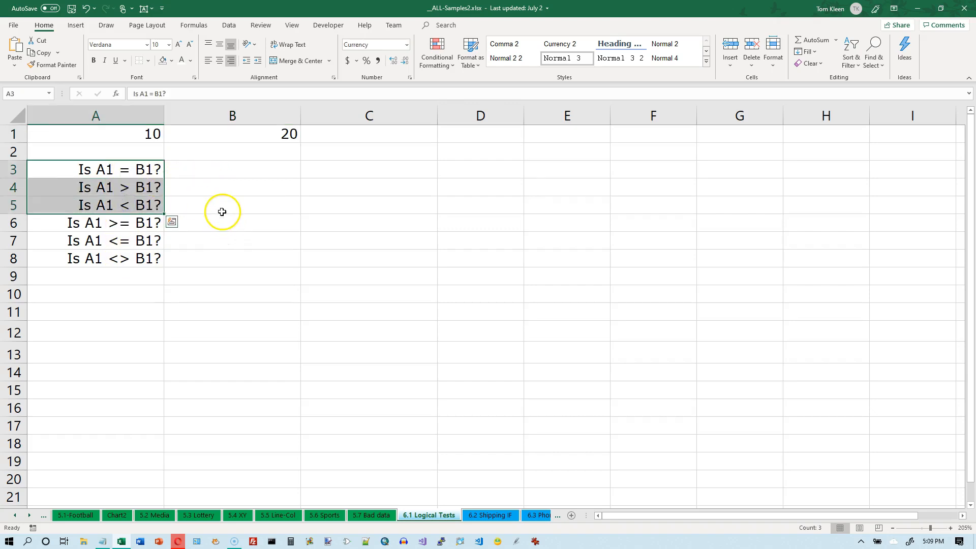
pyautogui.click(124, 227)
pyautogui.moveTo(124, 227); pyautogui.dragTo(123, 254)
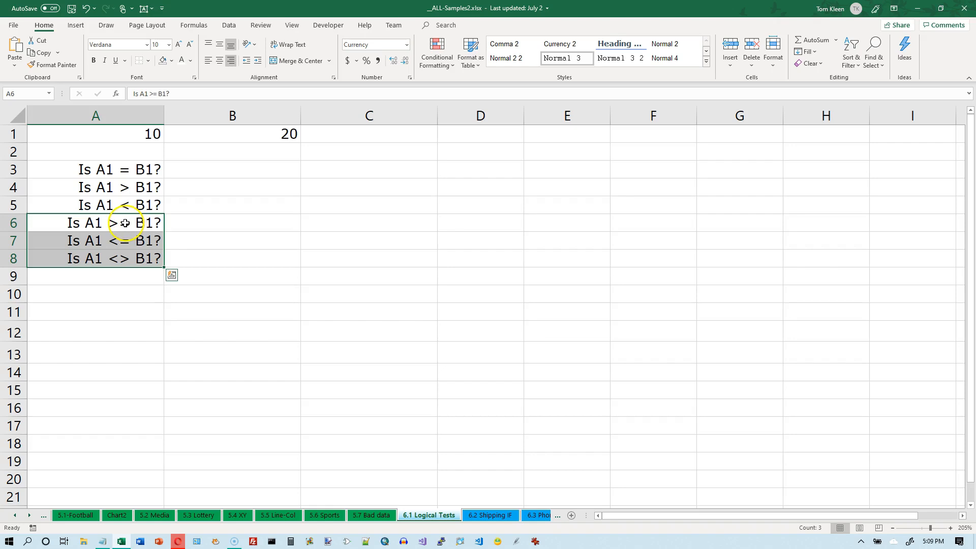
pyautogui.click(125, 223)
pyautogui.click(124, 240)
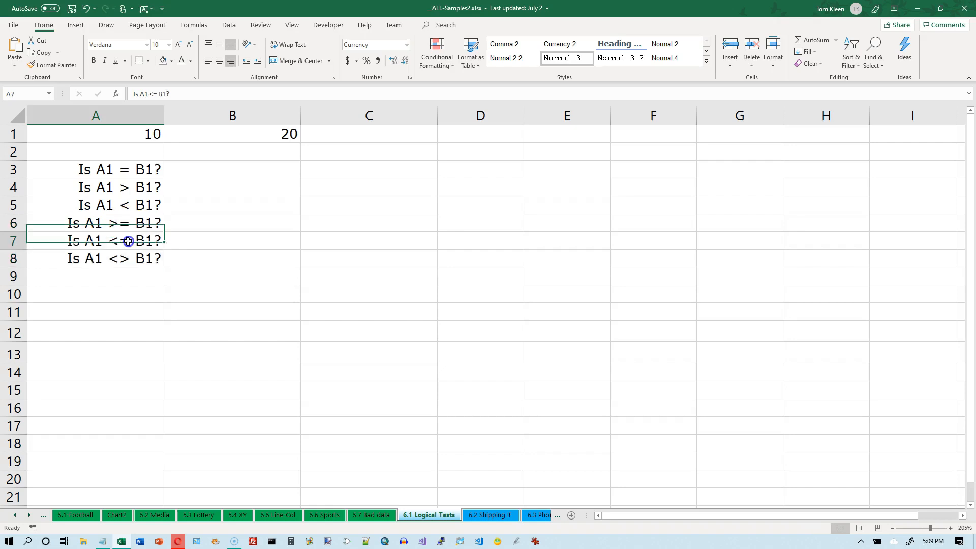
pyautogui.click(121, 223)
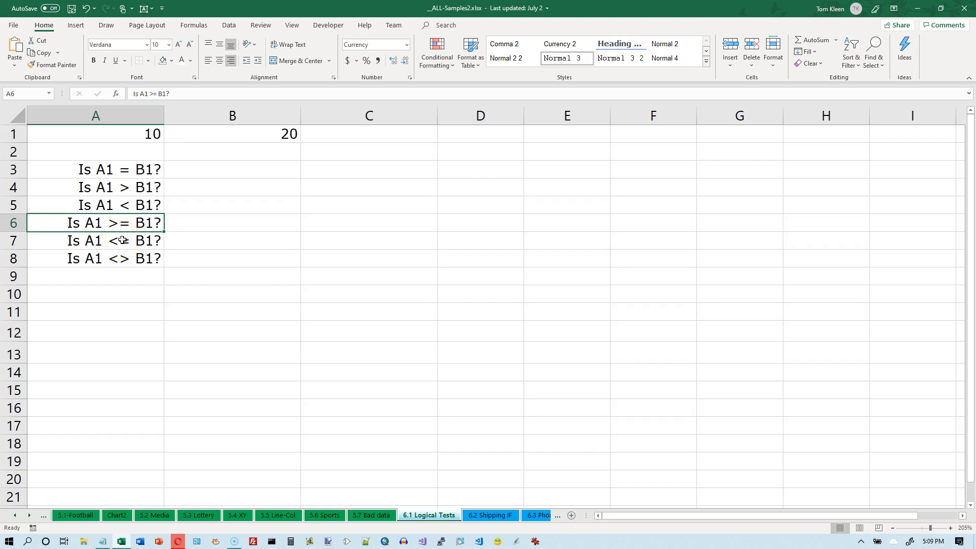
pyautogui.click(123, 240)
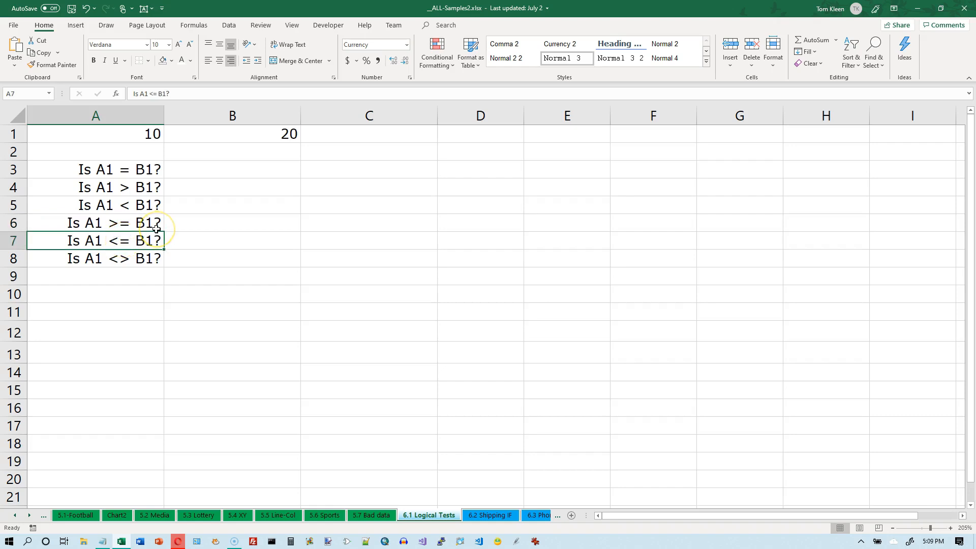
pyautogui.click(125, 258)
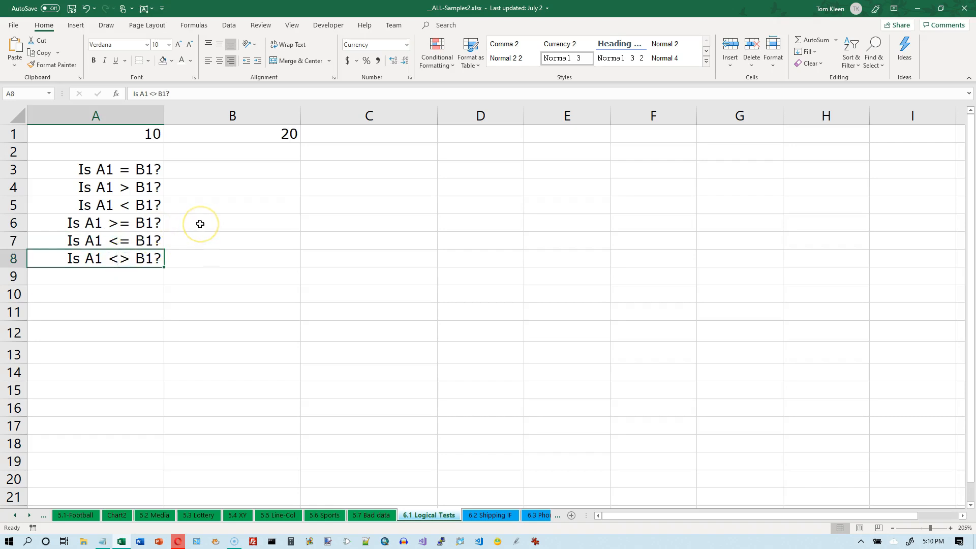
# Enter a1=b1 in cell B3 beside the equality question
pyautogui.click(261, 170)
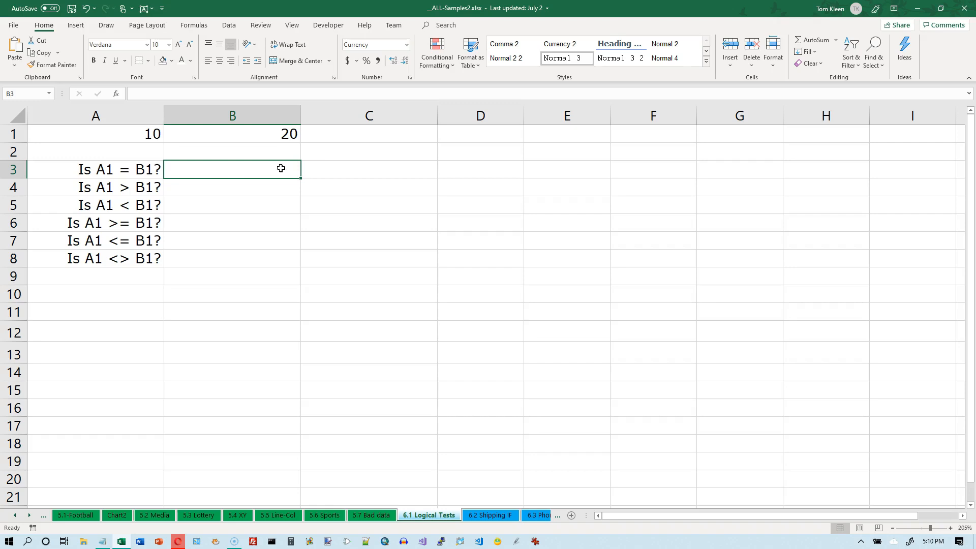
pyautogui.write('a1=b1')
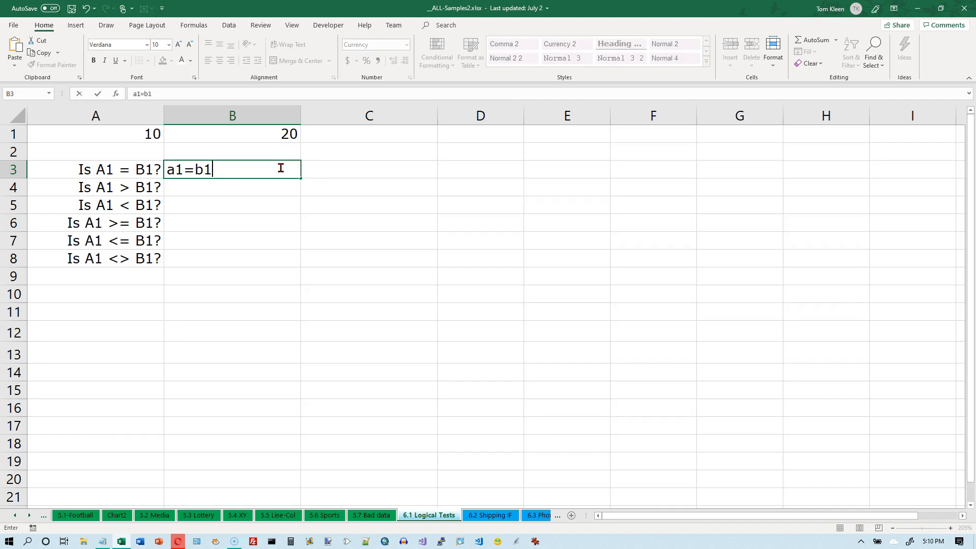
pyautogui.press('Return')
pyautogui.click(281, 168)
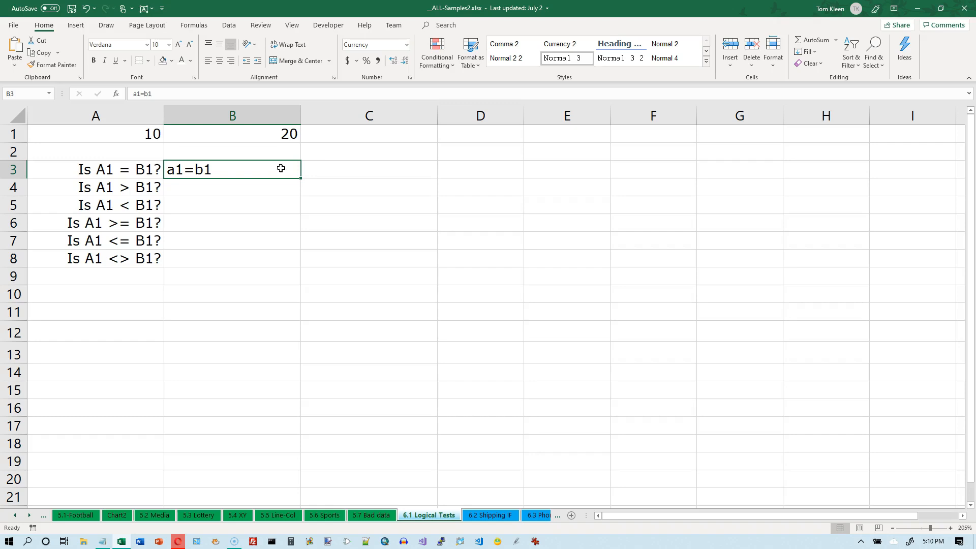
# Edit cell B3 into the formula =(a1=b1)
pyautogui.doubleClick(281, 168)
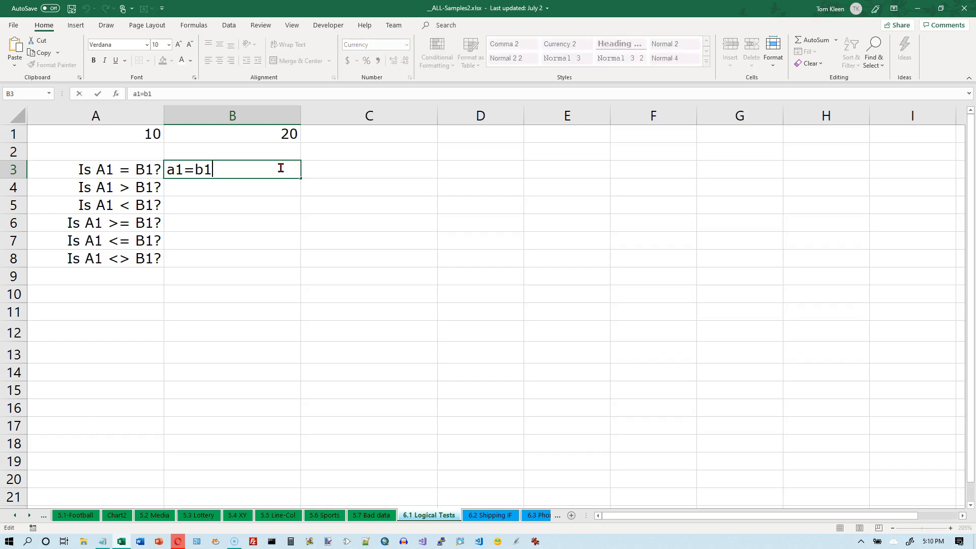
pyautogui.press('Left')
pyautogui.press('Left')
pyautogui.press('Home')
pyautogui.write('=')
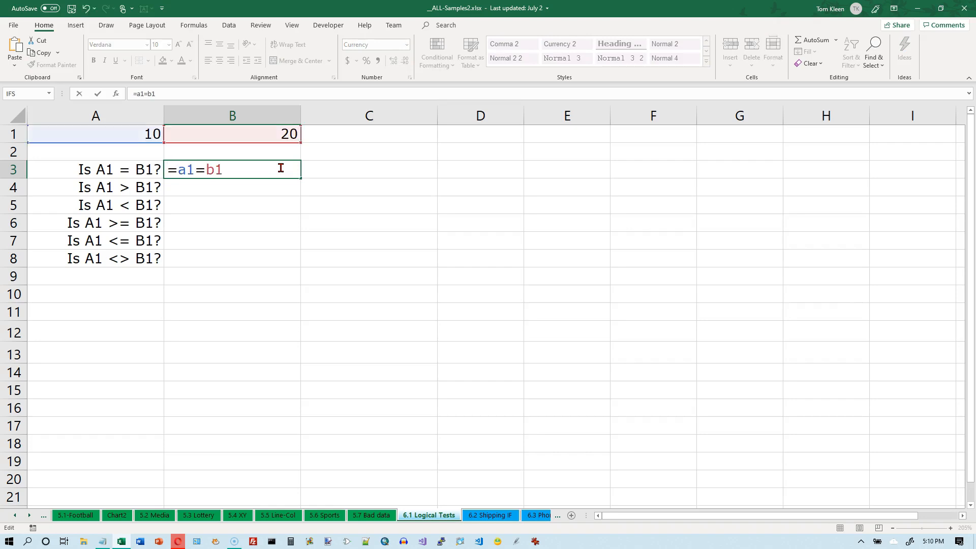
pyautogui.write('(')
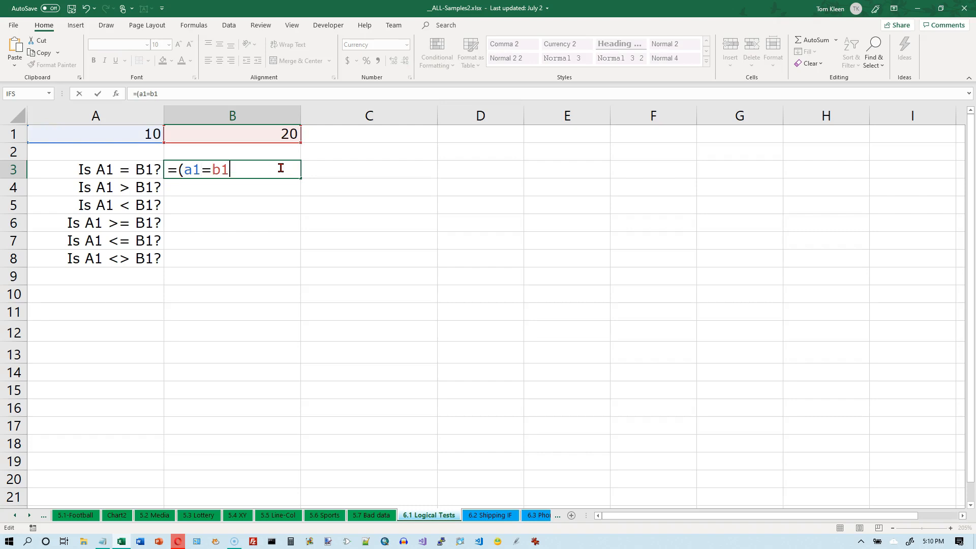
pyautogui.write(')')
pyautogui.press('Return')
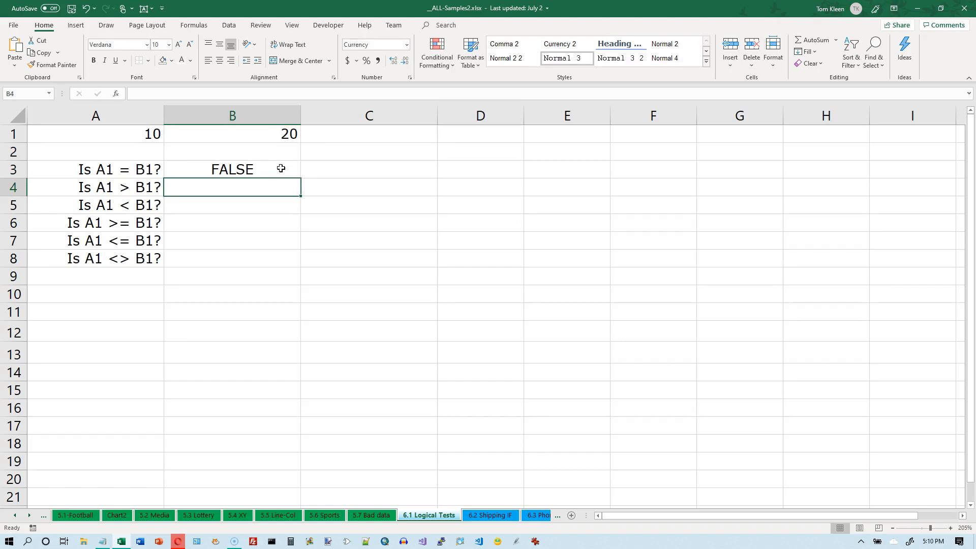
# Enter the formulas =a1>b1 in B4 and =a1<b1 in B5
pyautogui.write('=a1>b1')
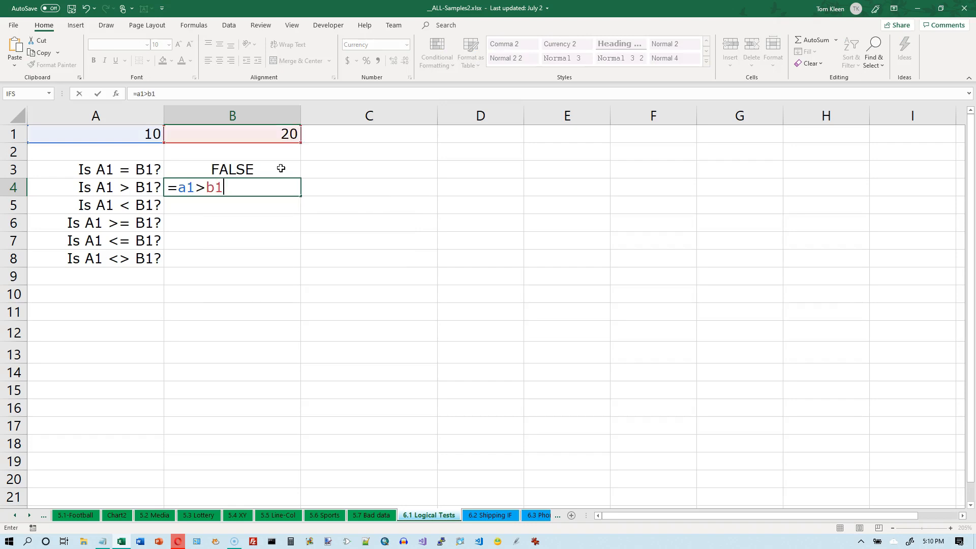
pyautogui.press('Return')
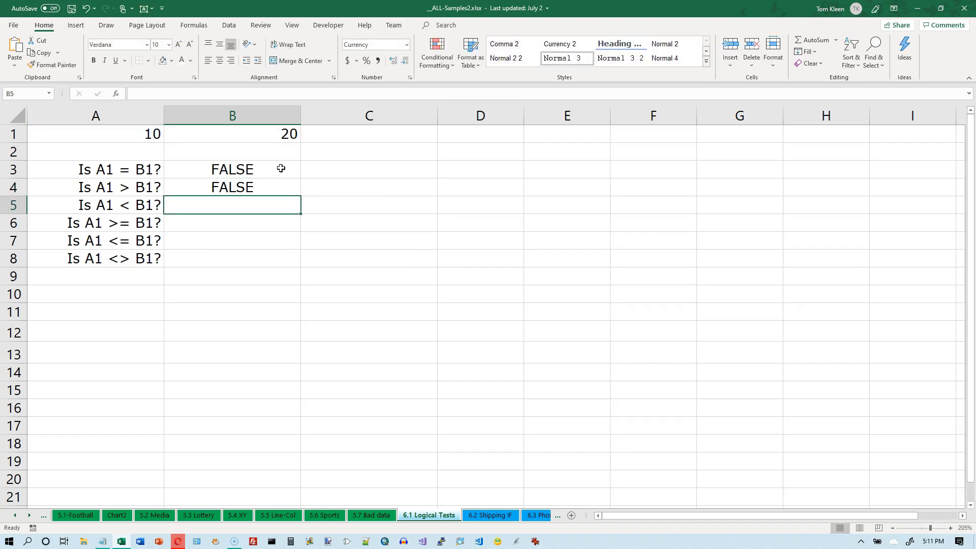
pyautogui.write('=a1<b1')
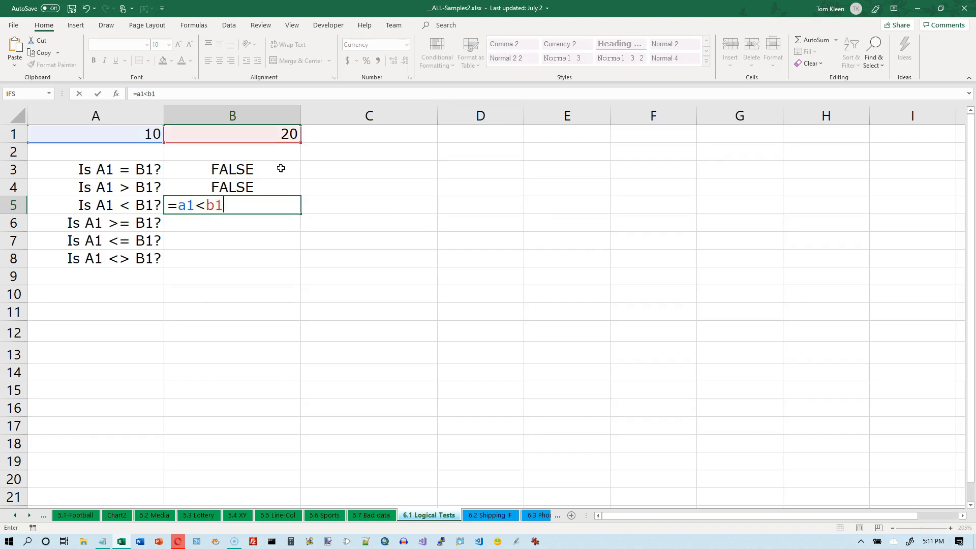
pyautogui.press('Return')
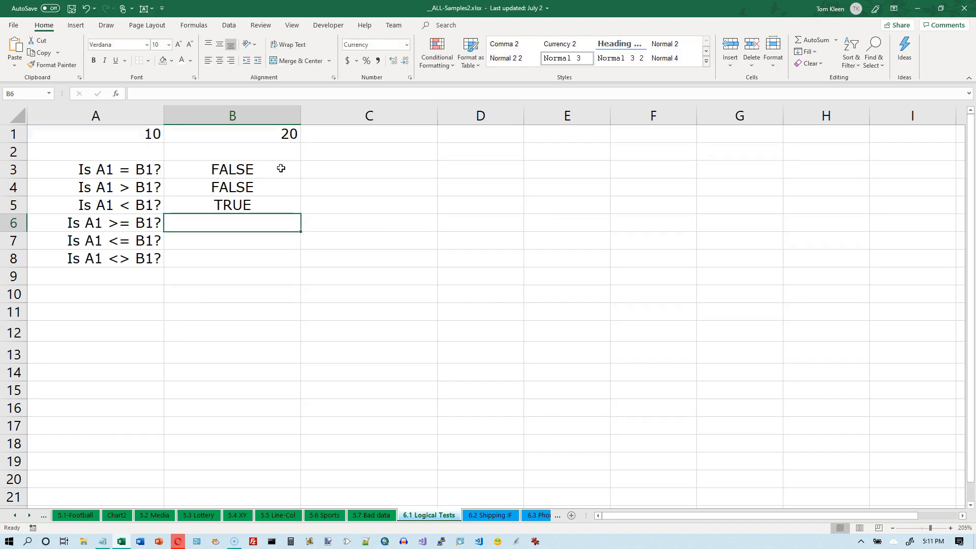
# Enter the formulas =a1>=b1 in B6 and =a1<=b1 in B7
pyautogui.write('=a')
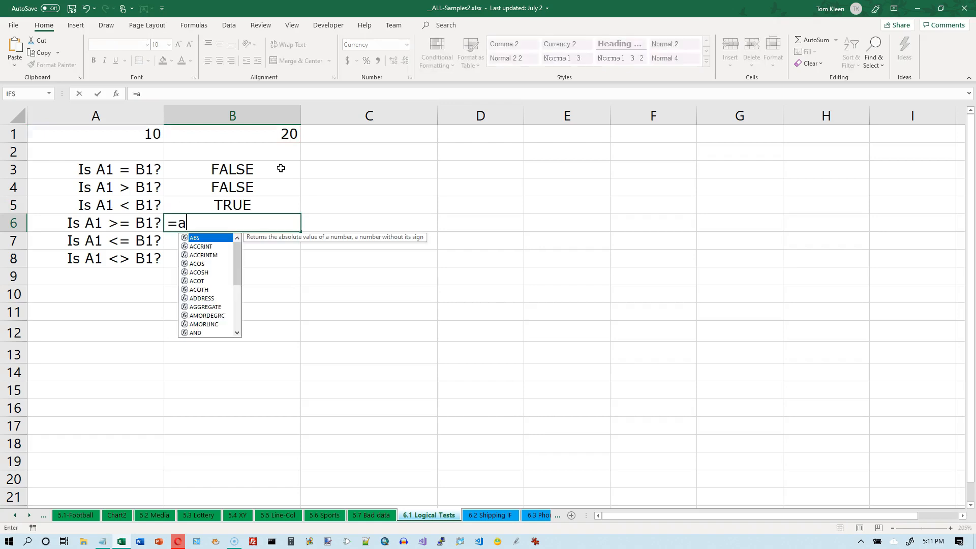
pyautogui.write('1>=b1')
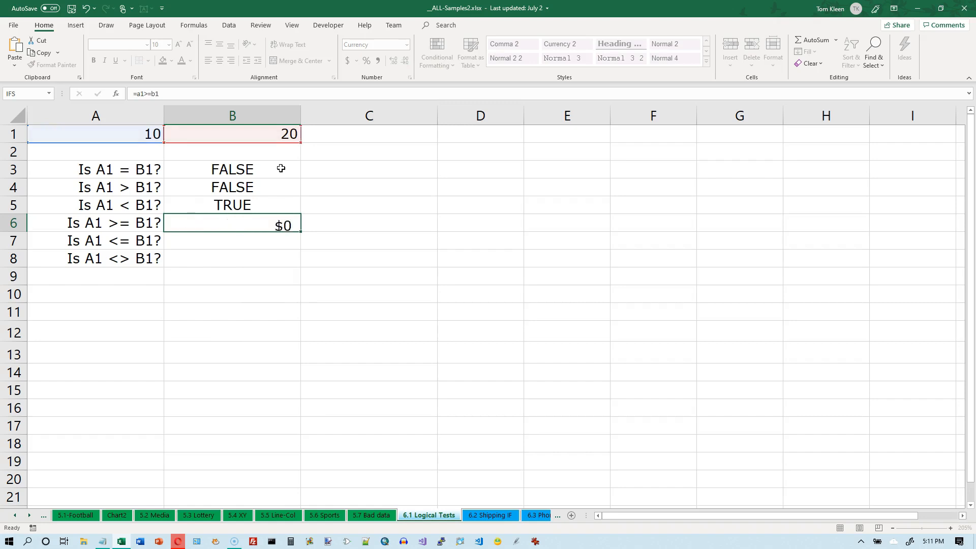
pyautogui.press('Return')
pyautogui.write('=a1<')
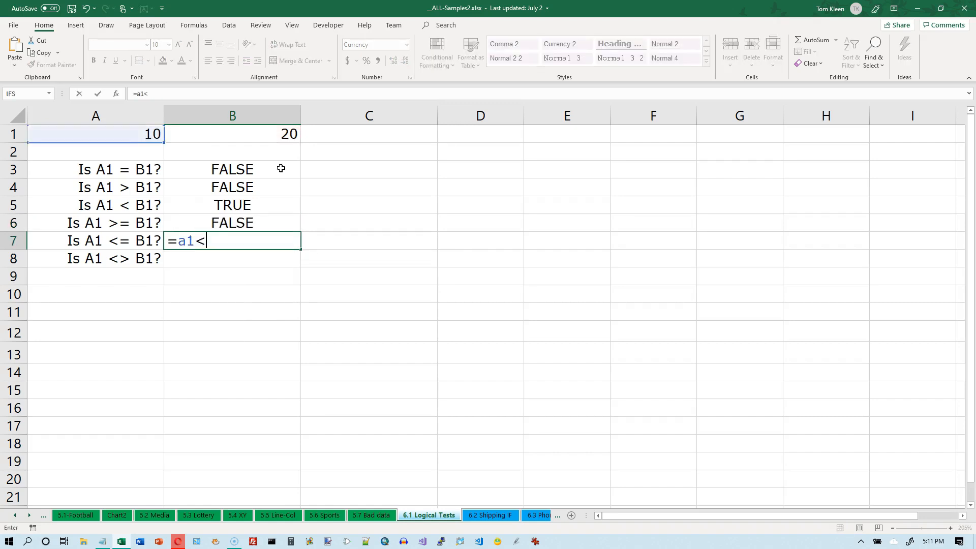
pyautogui.press('BackSpace')
pyautogui.write('<=b1')
pyautogui.press('Return')
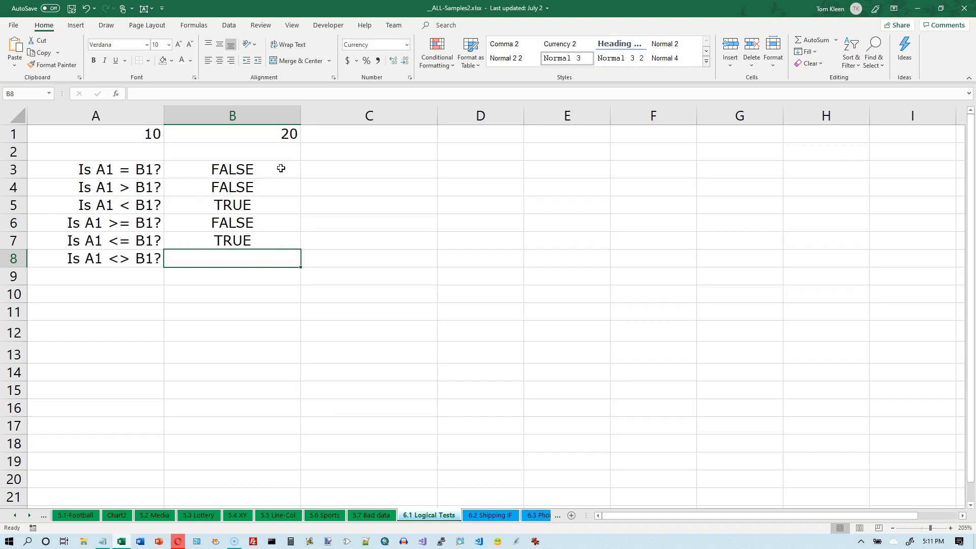
# Enter the formula =a1<>b1 in B8
pyautogui.write('=')
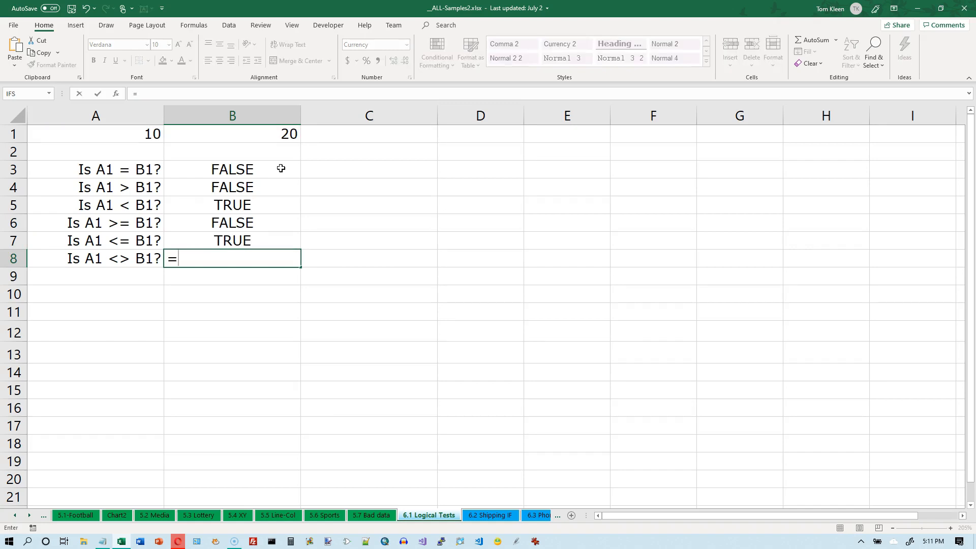
pyautogui.write('a1<>b')
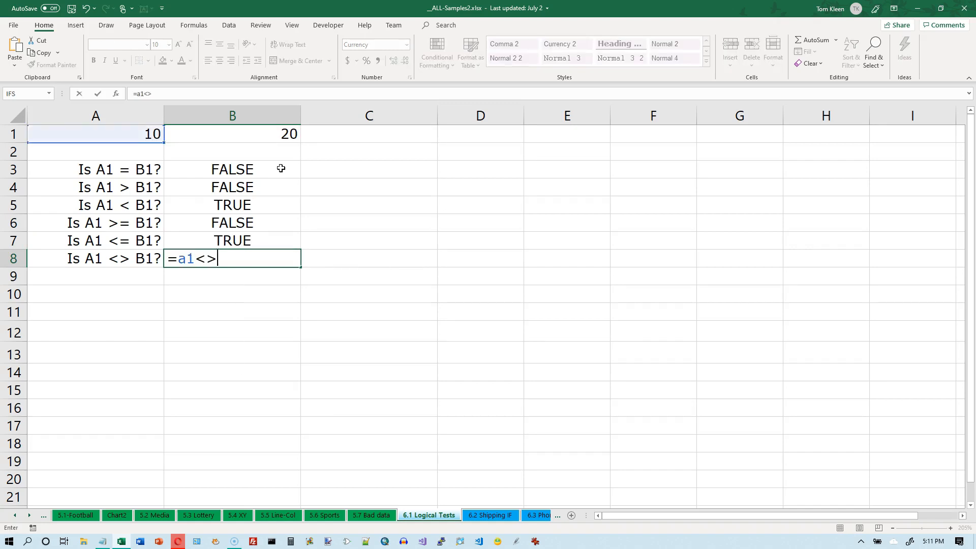
pyautogui.write('1')
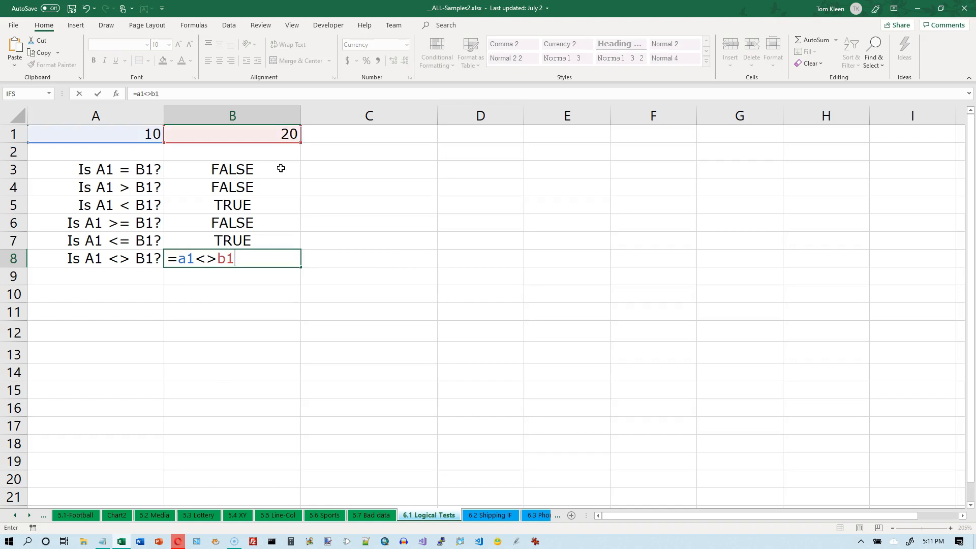
pyautogui.press('Return')
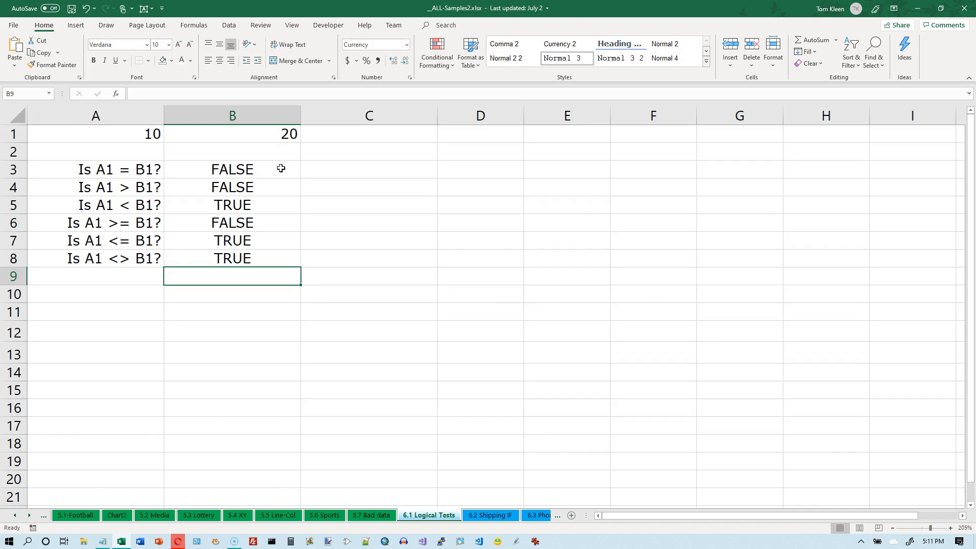
# Review the logical results in B3:B8 against the questions in A3:A8 and the values in A1 and B1
pyautogui.moveTo(256, 172); pyautogui.dragTo(255, 249)
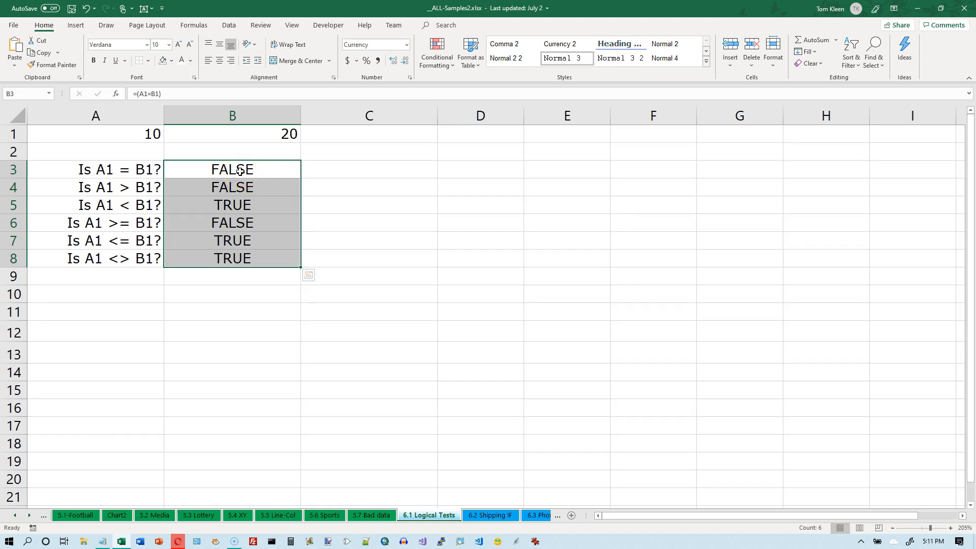
pyautogui.moveTo(240, 171); pyautogui.dragTo(227, 253)
pyautogui.click(145, 133)
pyautogui.click(283, 133)
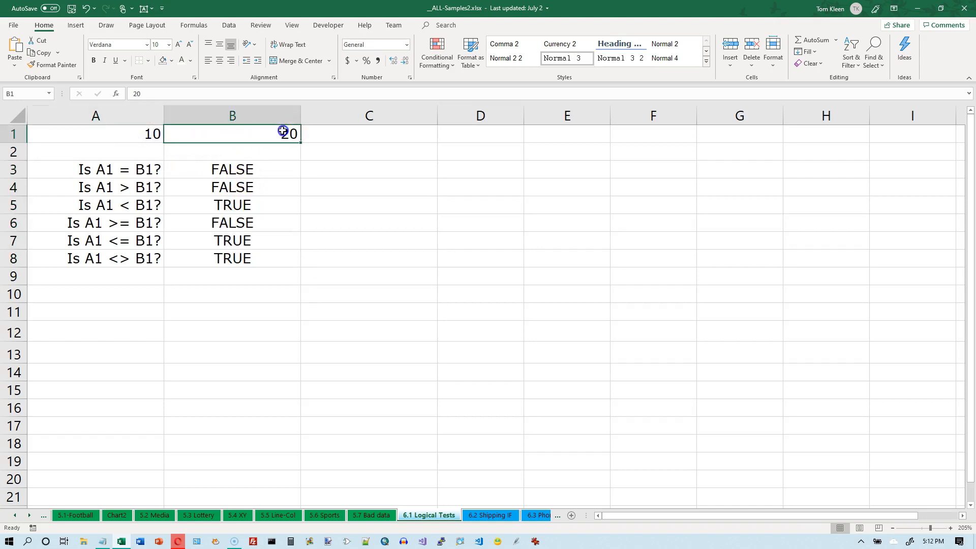
pyautogui.click(145, 133)
pyautogui.click(272, 133)
pyautogui.moveTo(136, 173); pyautogui.dragTo(141, 254)
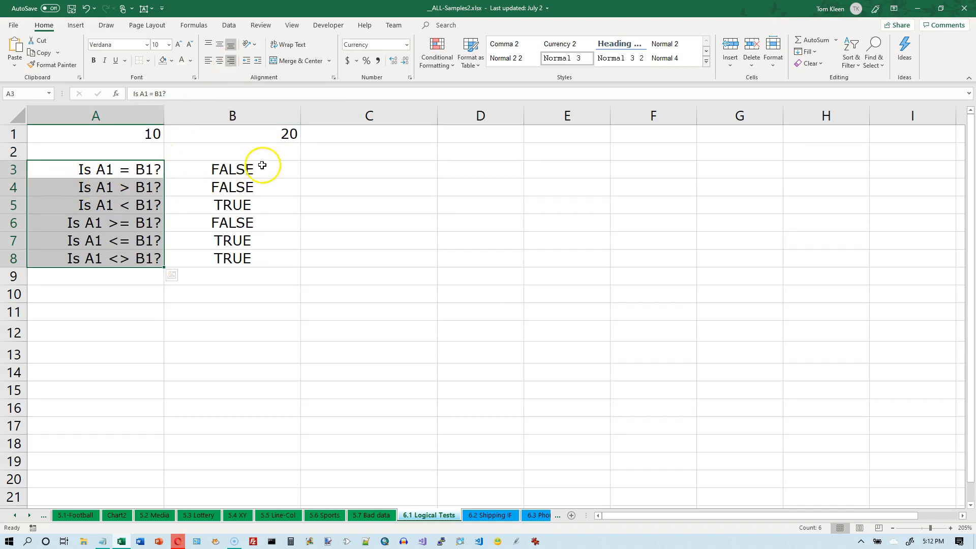
pyautogui.moveTo(251, 169); pyautogui.dragTo(244, 254)
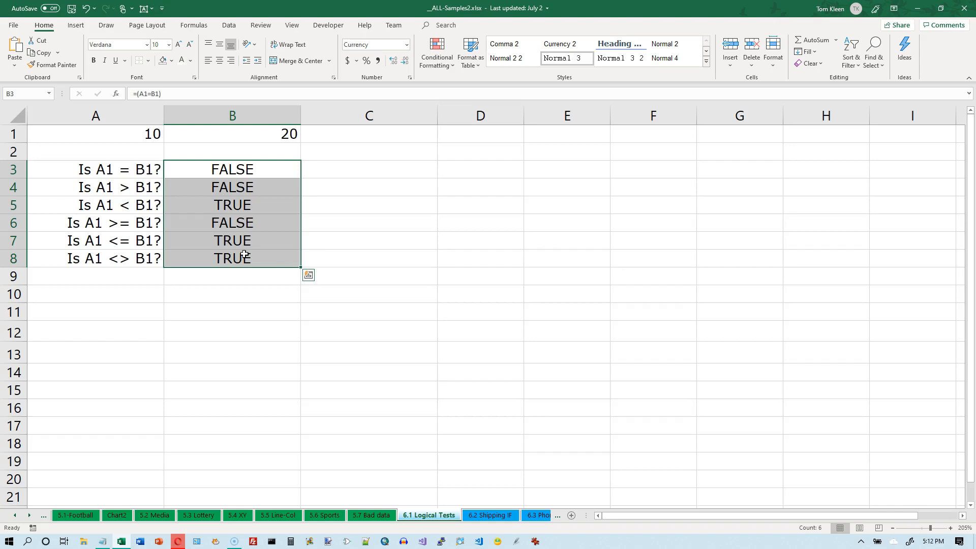
pyautogui.click(256, 294)
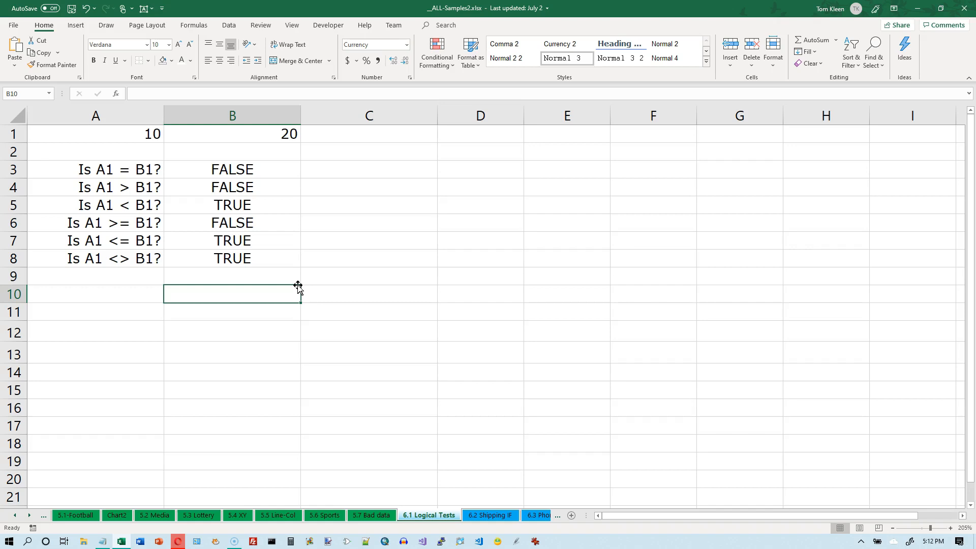
# Enter the logical constants true in B10 and false in B11
pyautogui.write('true')
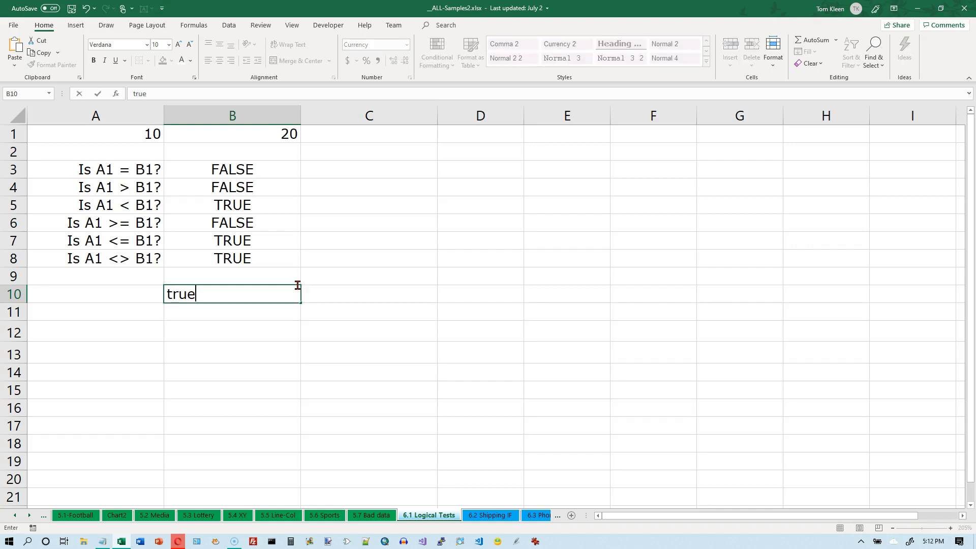
pyautogui.press('Return')
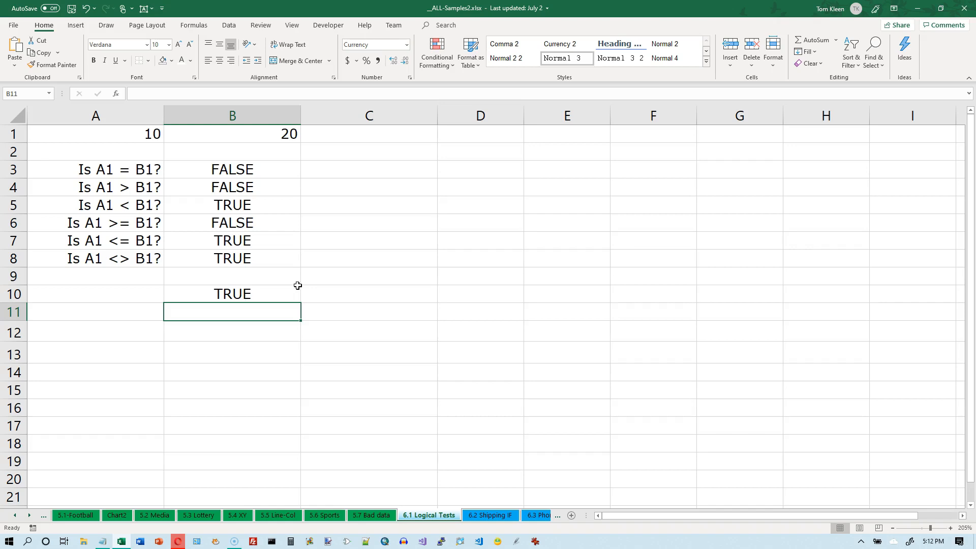
pyautogui.write('false')
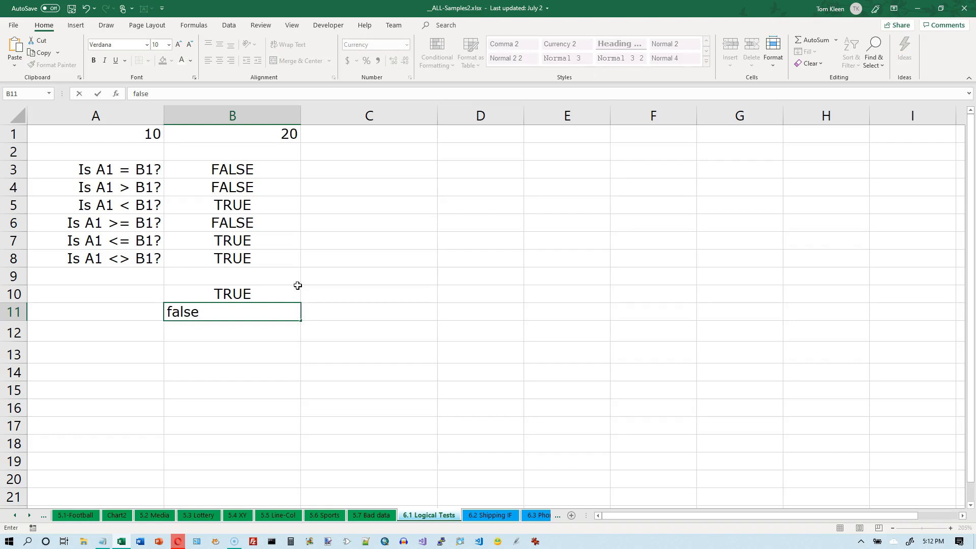
pyautogui.press('Return')
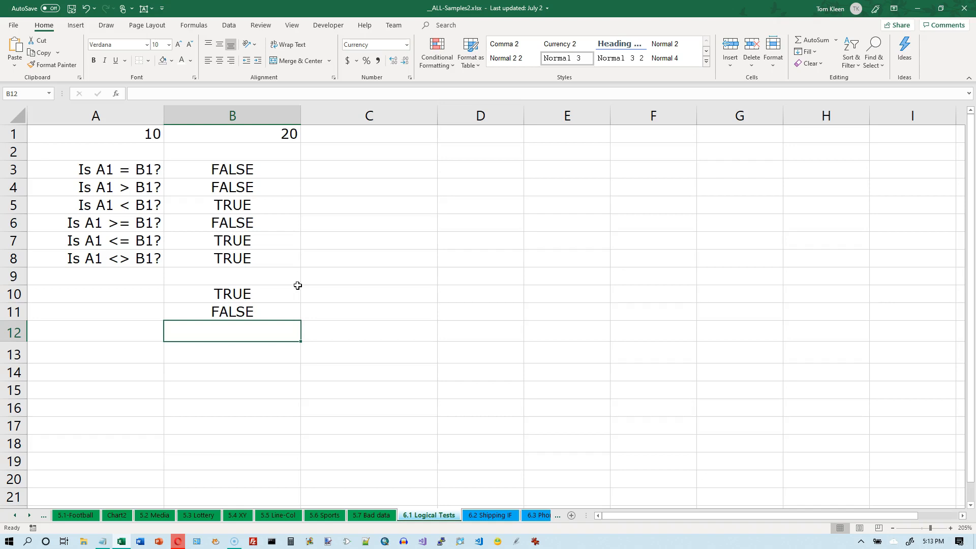
# Enter the text entries 'true in B12 and 'false in B13
pyautogui.write("'")
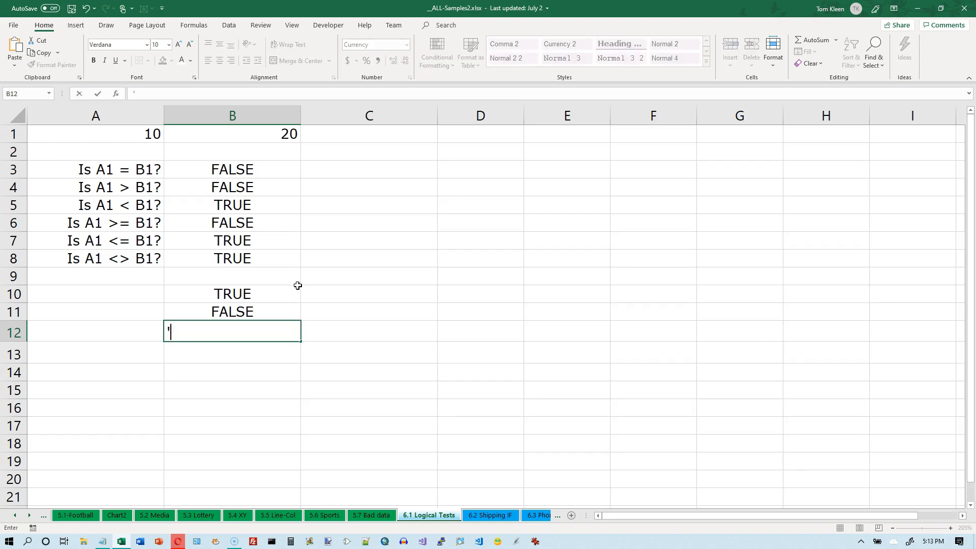
pyautogui.write('true')
pyautogui.press('Return')
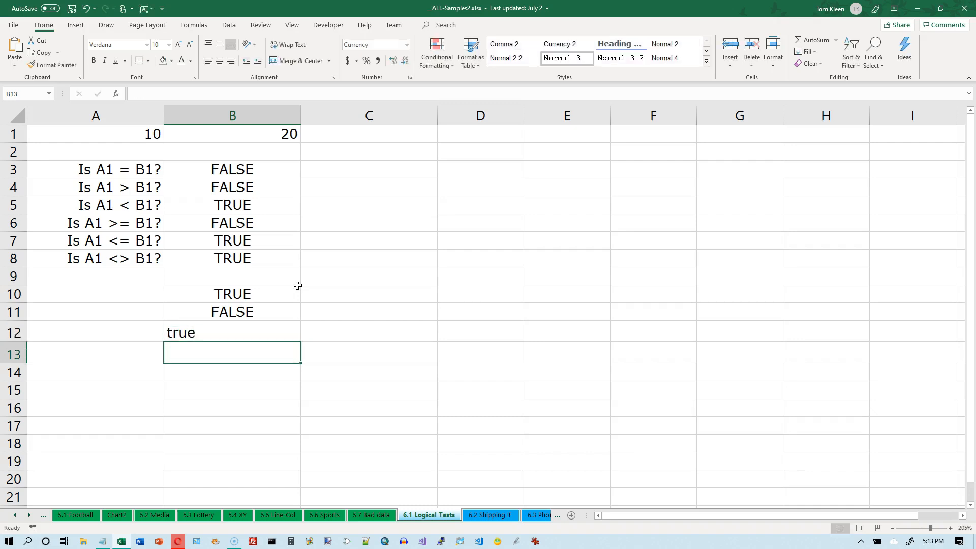
pyautogui.press('Up')
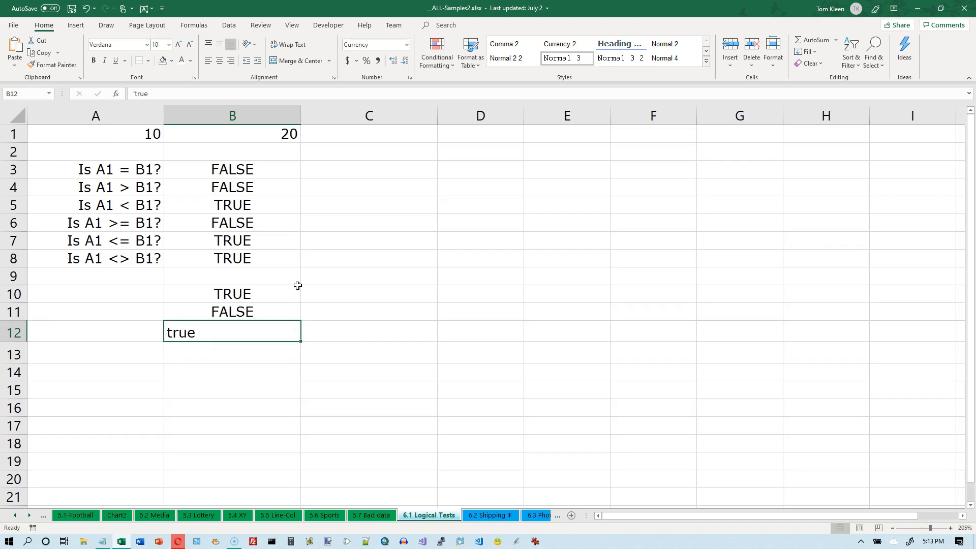
pyautogui.press('Down')
pyautogui.write("'false")
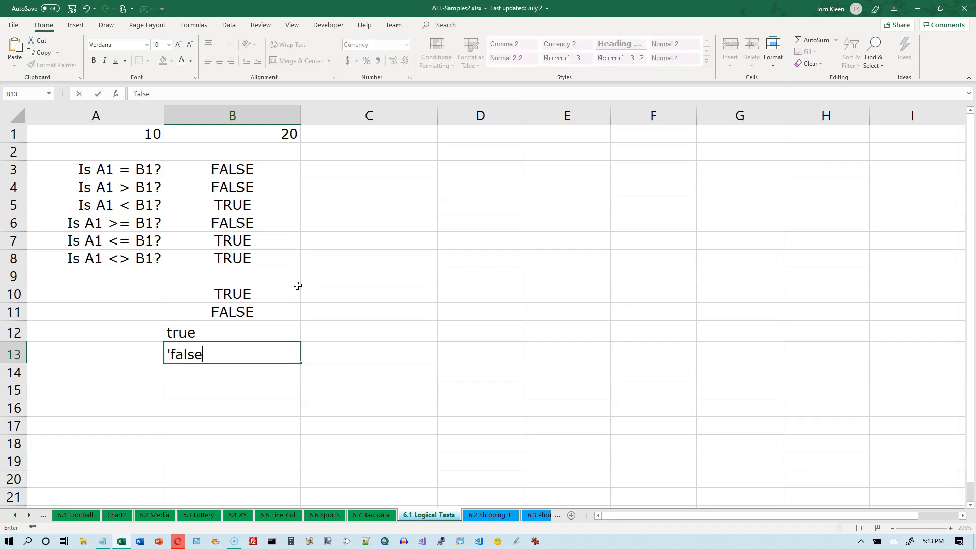
pyautogui.press('Return')
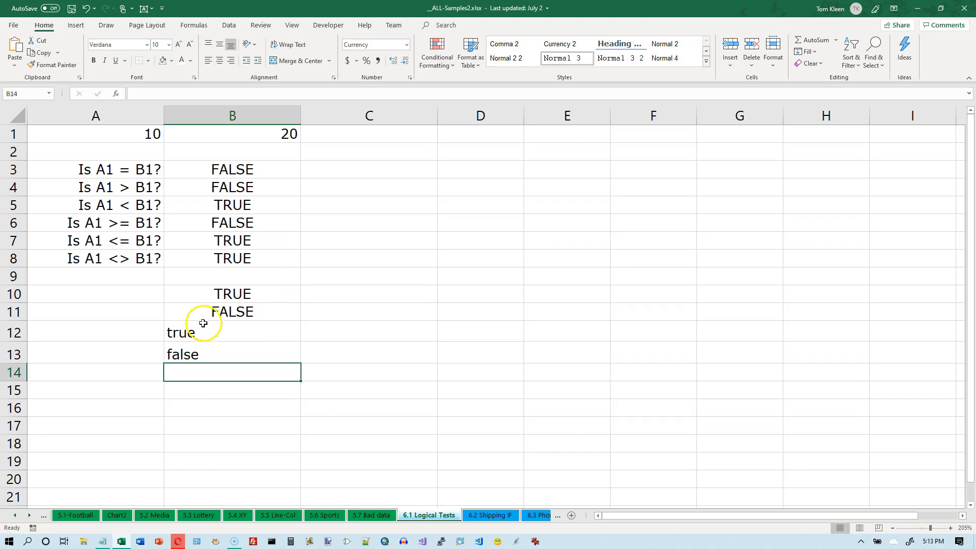
# Enter the formula =b10=b12 in C12 to compare the logical value with the text
pyautogui.click(225, 294)
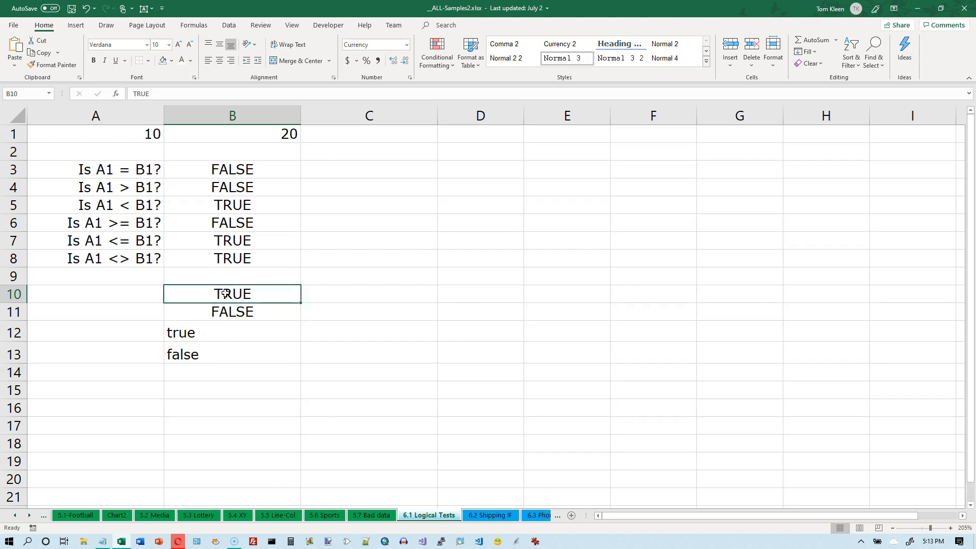
pyautogui.keyDown('ctrl'); pyautogui.click(197, 334); pyautogui.keyUp('ctrl')
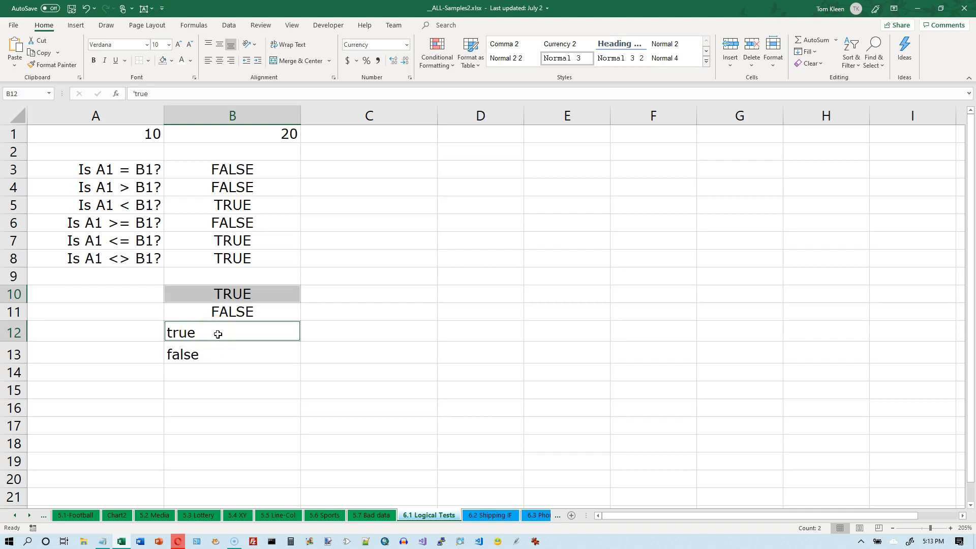
pyautogui.click(258, 294)
pyautogui.click(241, 333)
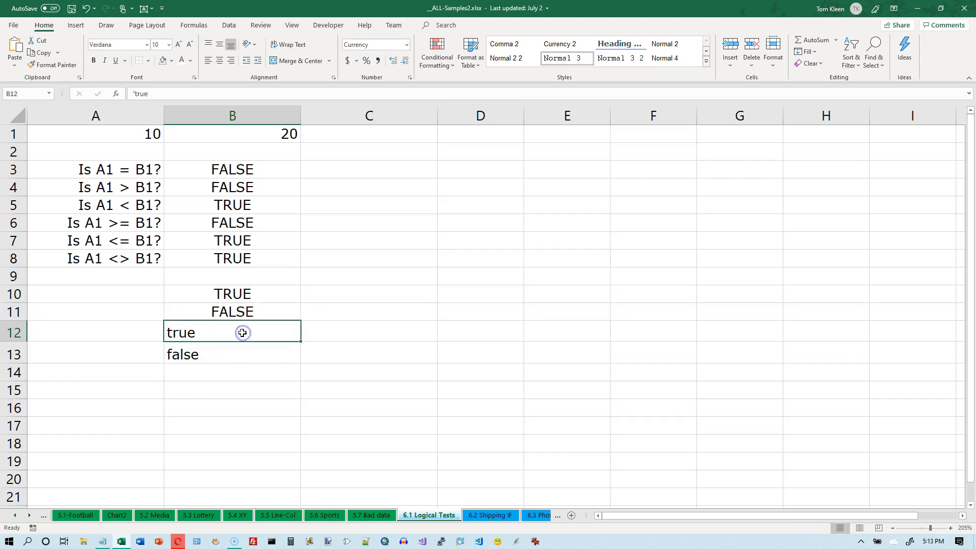
pyautogui.click(356, 333)
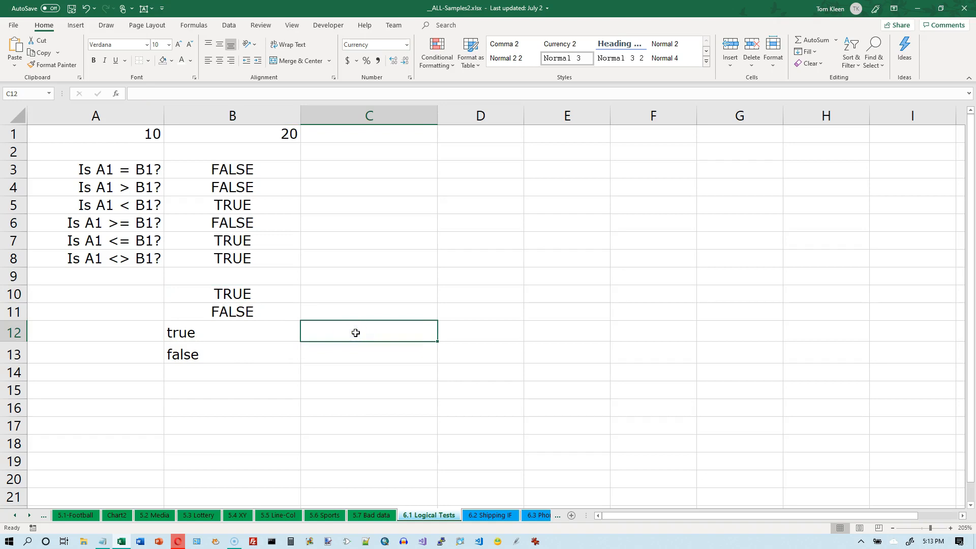
pyautogui.write('=')
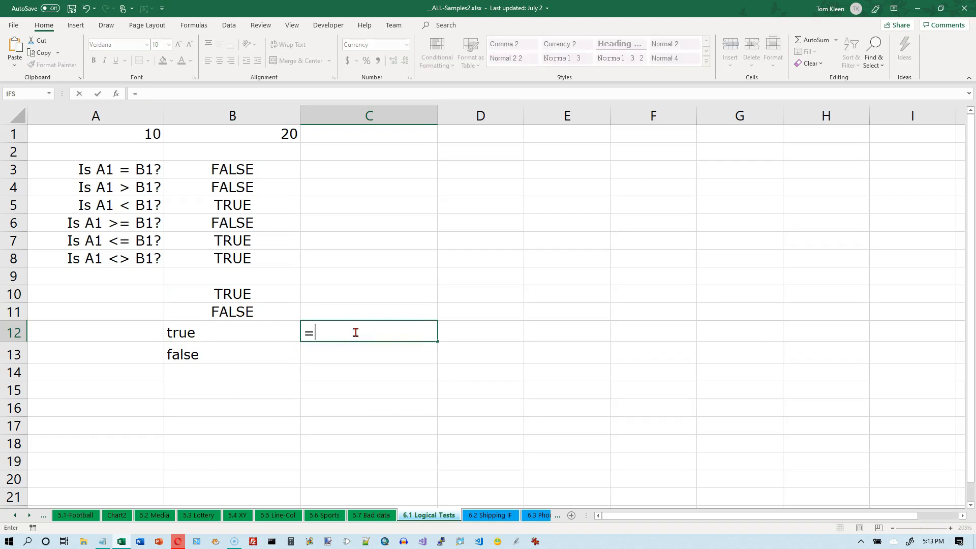
pyautogui.write('b10=b1')
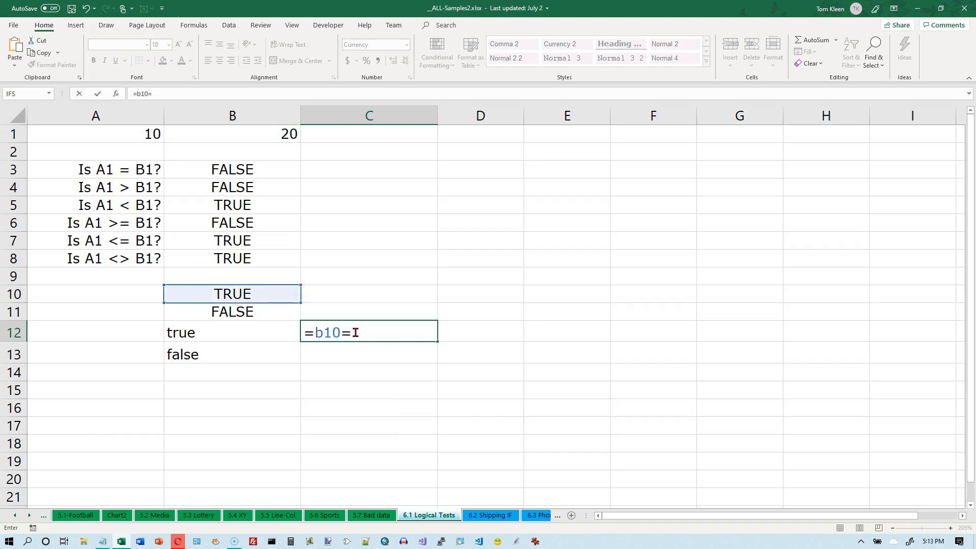
pyautogui.write('2')
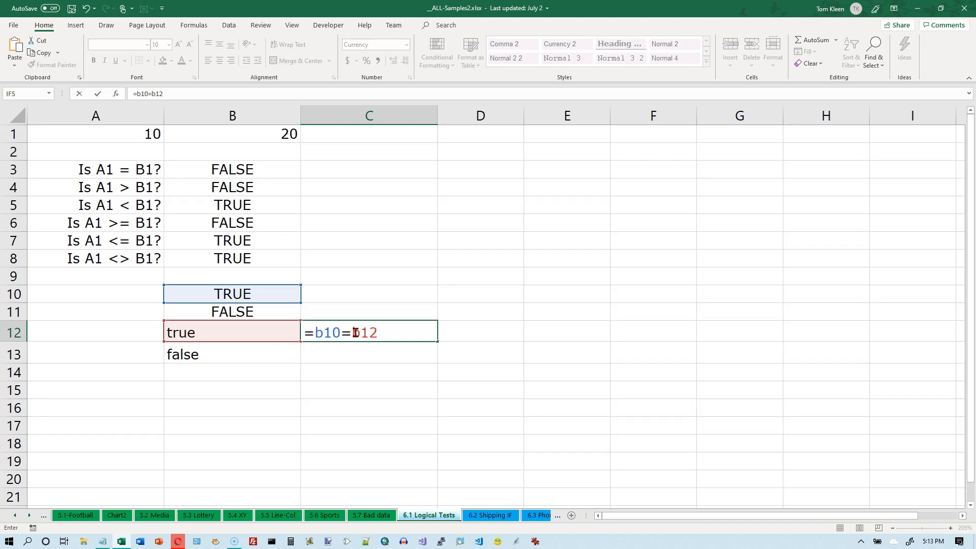
pyautogui.press('Return')
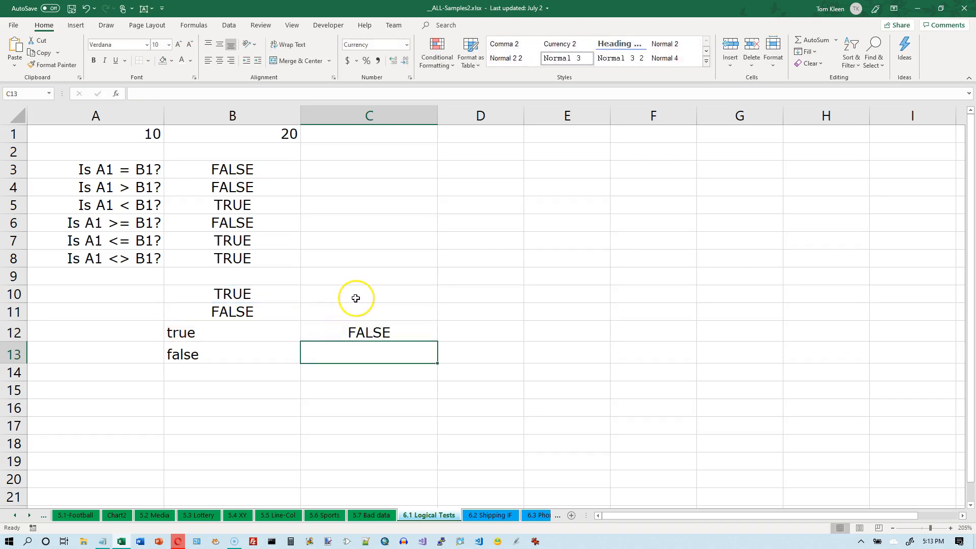
# Replace the text in B12 with TRUE
pyautogui.doubleClick(237, 331)
pyautogui.press('BackSpace')
pyautogui.press('BackSpace')
pyautogui.press('BackSpace')
pyautogui.press('BackSpace')
pyautogui.write('TRUE')
pyautogui.press('Return')
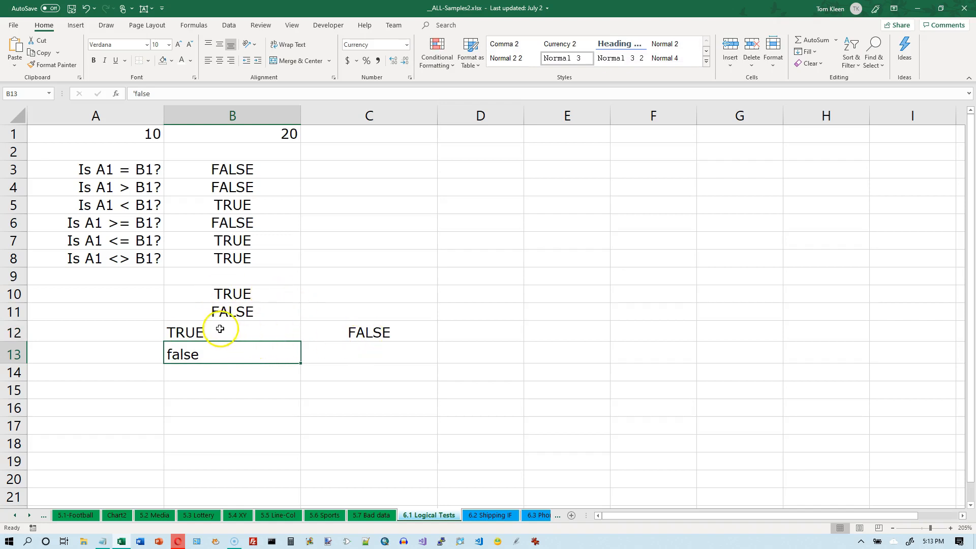
# Compare the entries in B10 through B13 by selecting each cell in turn
pyautogui.click(237, 293)
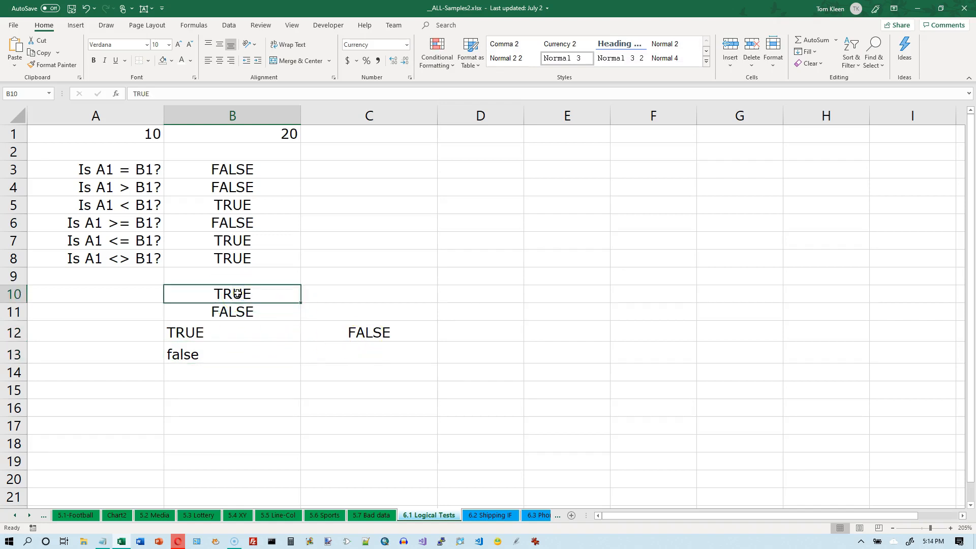
pyautogui.click(202, 332)
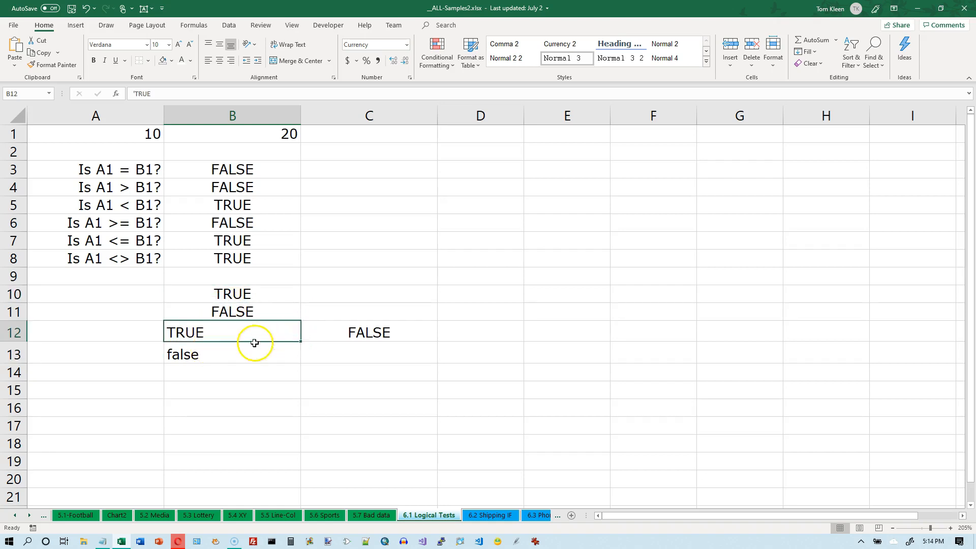
pyautogui.click(245, 313)
pyautogui.click(213, 353)
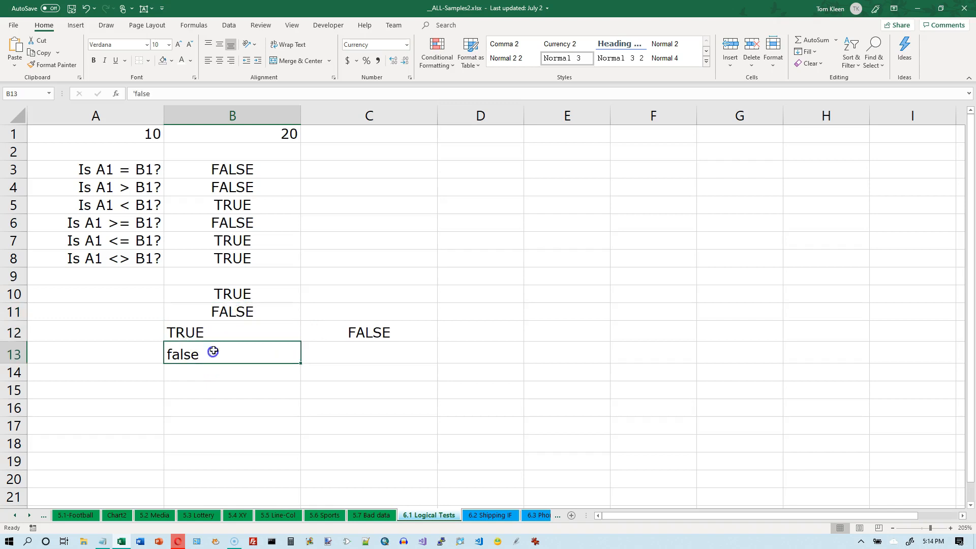
pyautogui.click(242, 312)
pyautogui.click(214, 355)
pyautogui.click(244, 308)
pyautogui.click(211, 353)
pyautogui.click(237, 294)
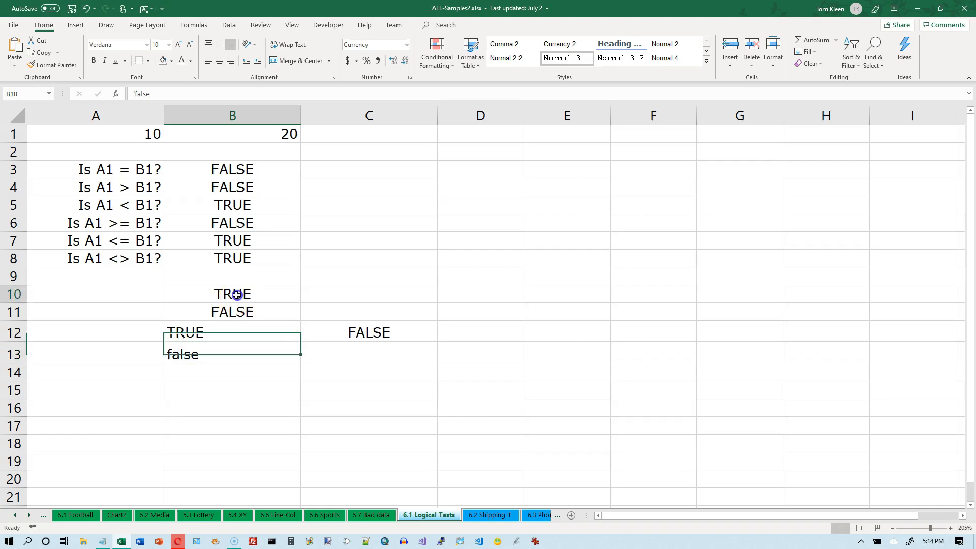
pyautogui.click(239, 311)
pyautogui.click(240, 296)
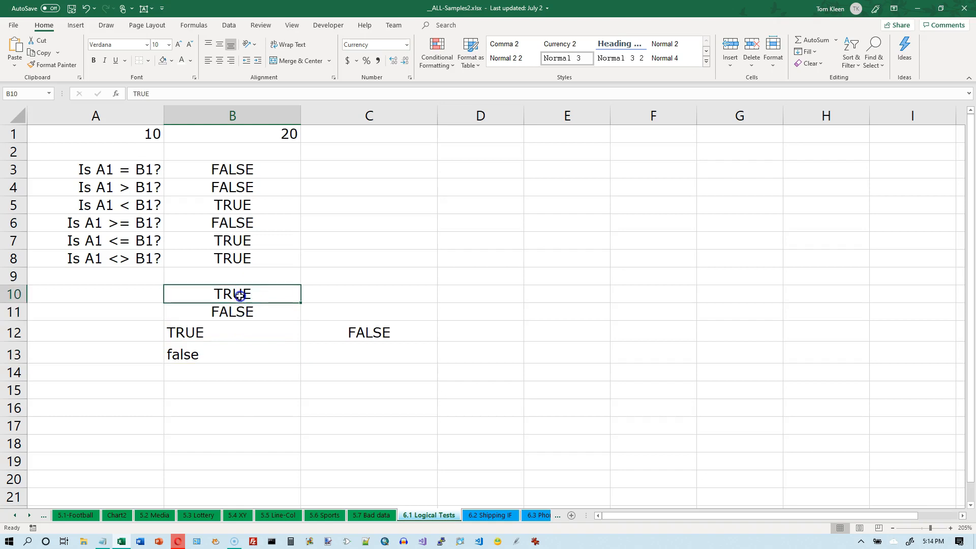
pyautogui.click(240, 310)
pyautogui.click(242, 296)
pyautogui.click(242, 307)
# Enter the quoted text "FALSE" in B14 and "TRUE" in B15
pyautogui.click(244, 372)
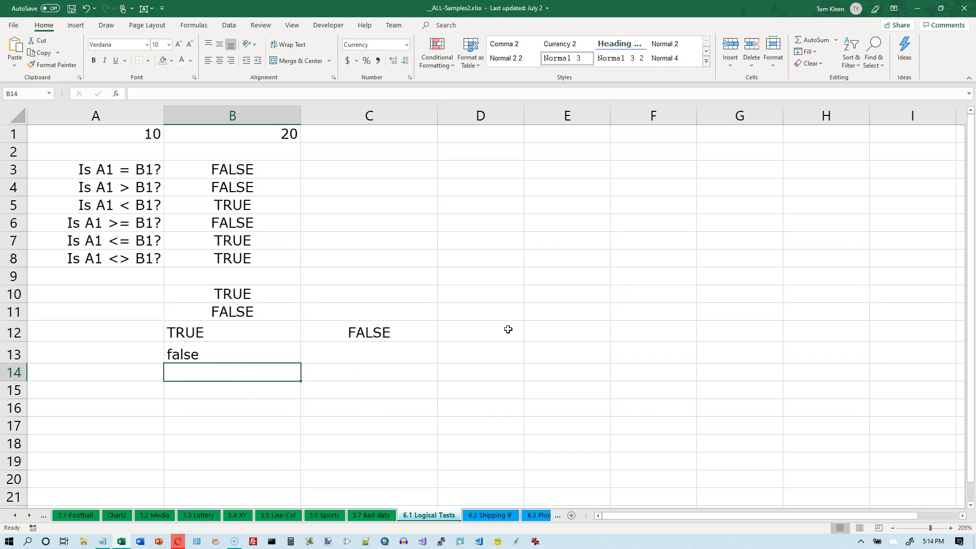
pyautogui.write('"FALSE"')
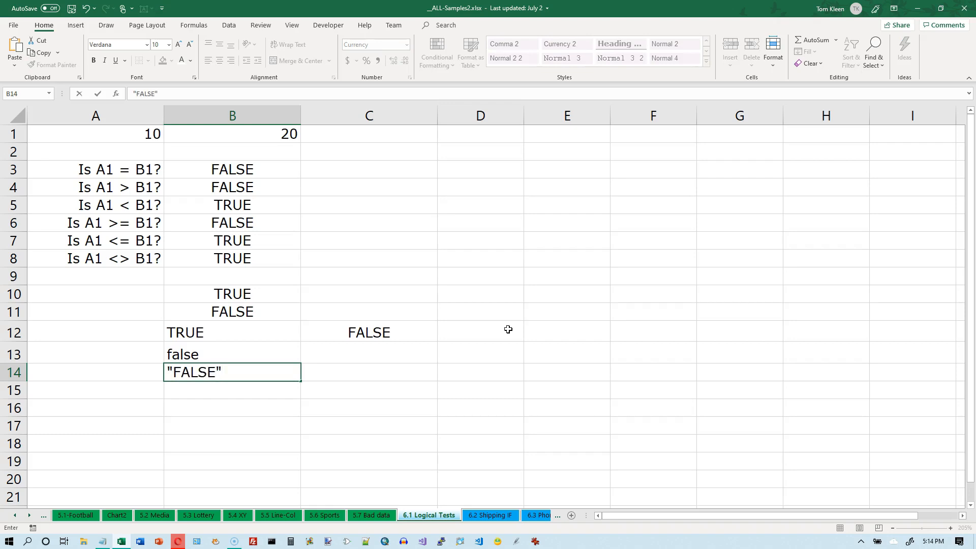
pyautogui.press('Return')
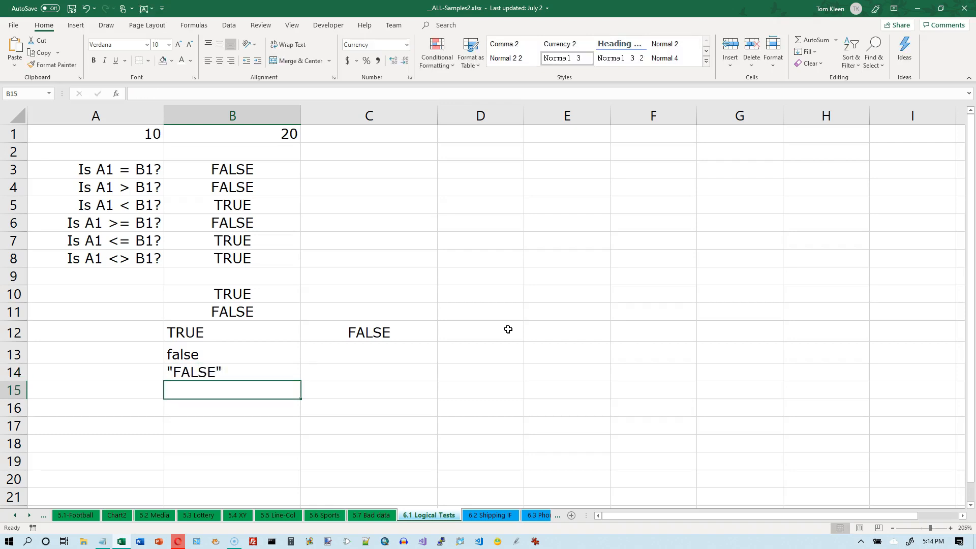
pyautogui.write('"TRUE"')
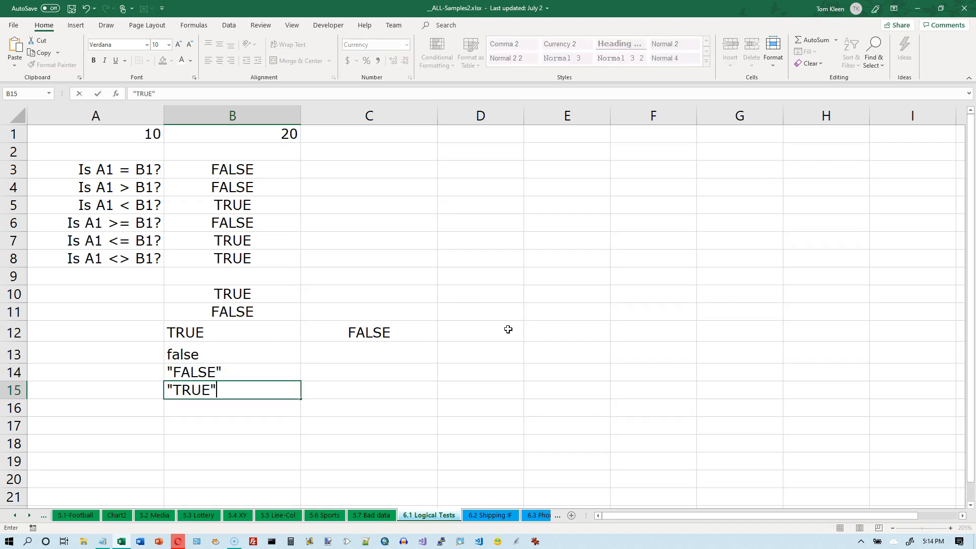
pyautogui.press('Return')
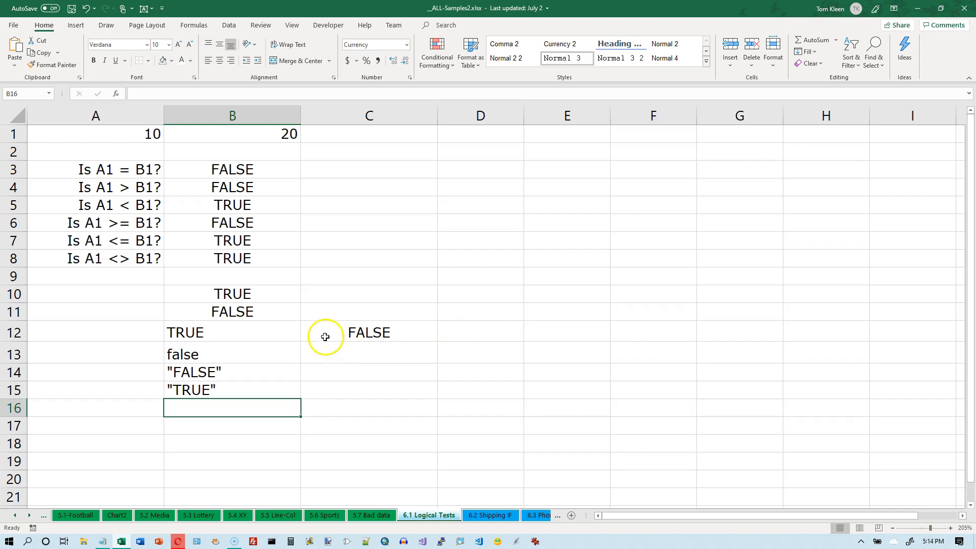
# Clear the contents of the range B10:C15
pyautogui.click(194, 292)
pyautogui.moveTo(194, 293); pyautogui.dragTo(366, 394)
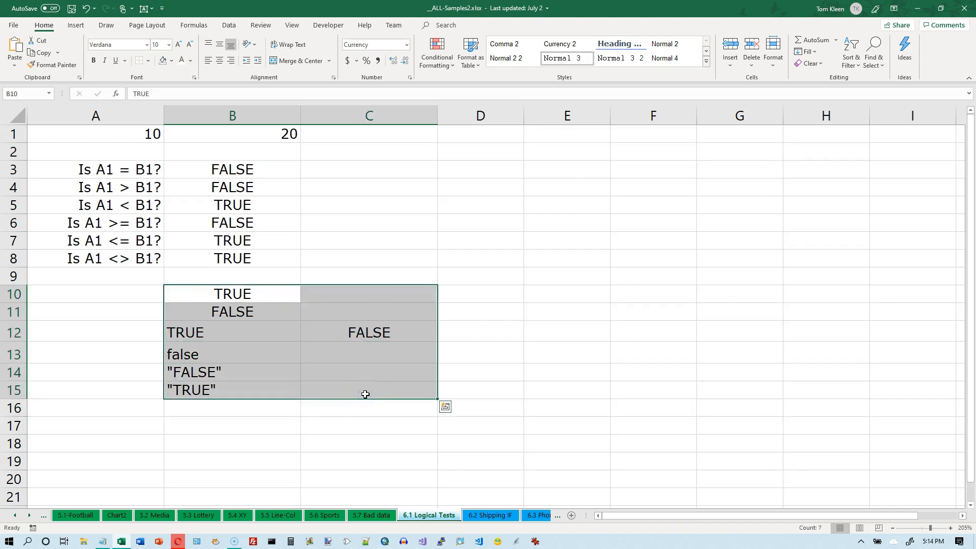
pyautogui.press('Delete')
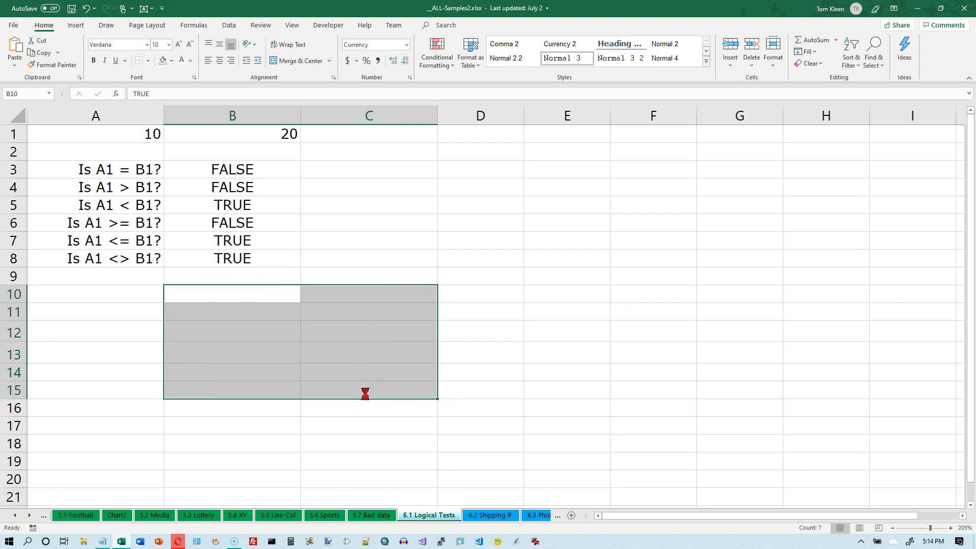
# Edit B6's formula to =A1> =B1 and accept the offered correction
pyautogui.press('Up')
pyautogui.press('Up')
pyautogui.press('Up')
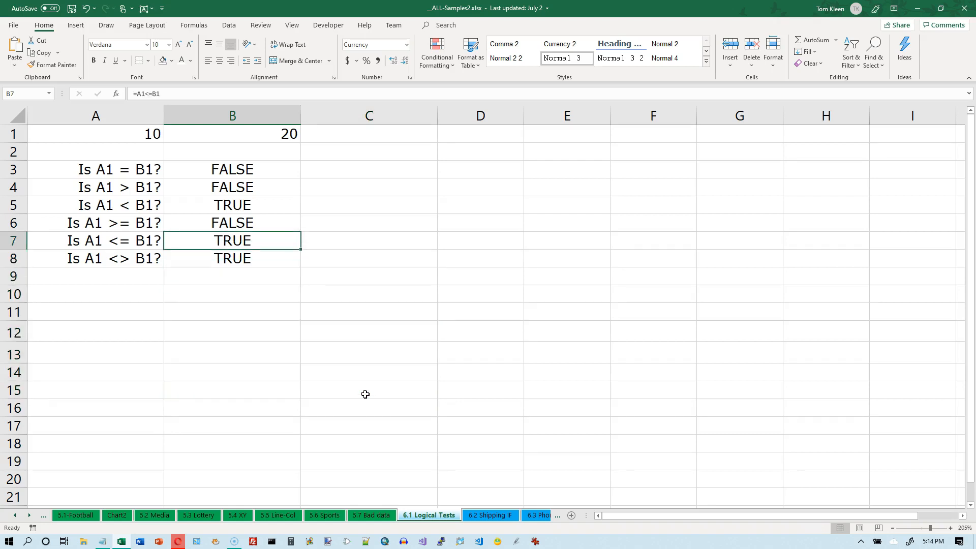
pyautogui.click(232, 223)
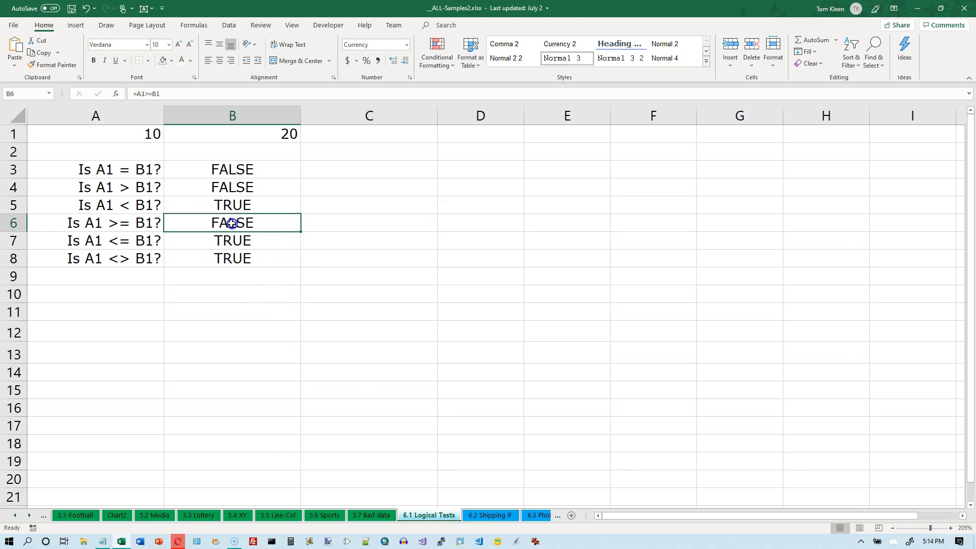
pyautogui.doubleClick(232, 223)
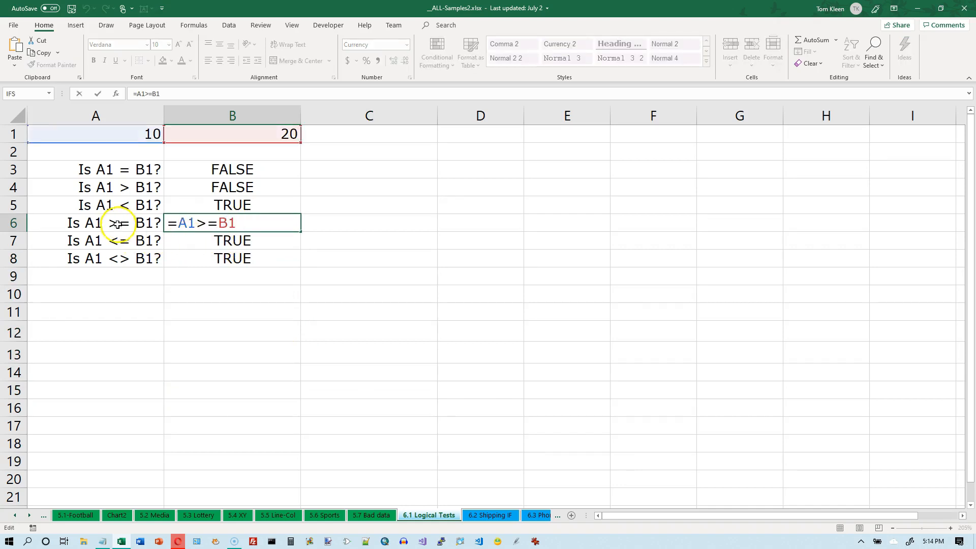
pyautogui.click(201, 222)
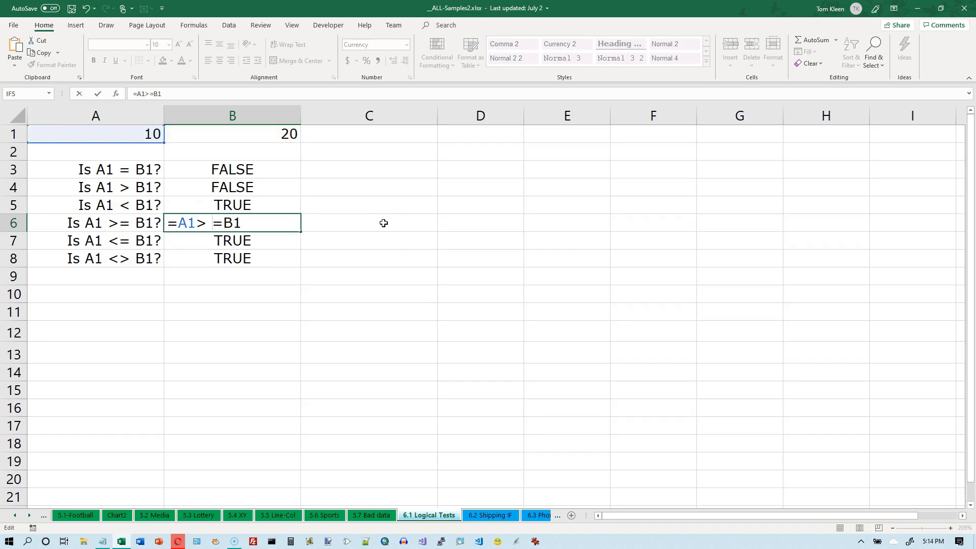
pyautogui.press('Return')
pyautogui.click(472, 310)
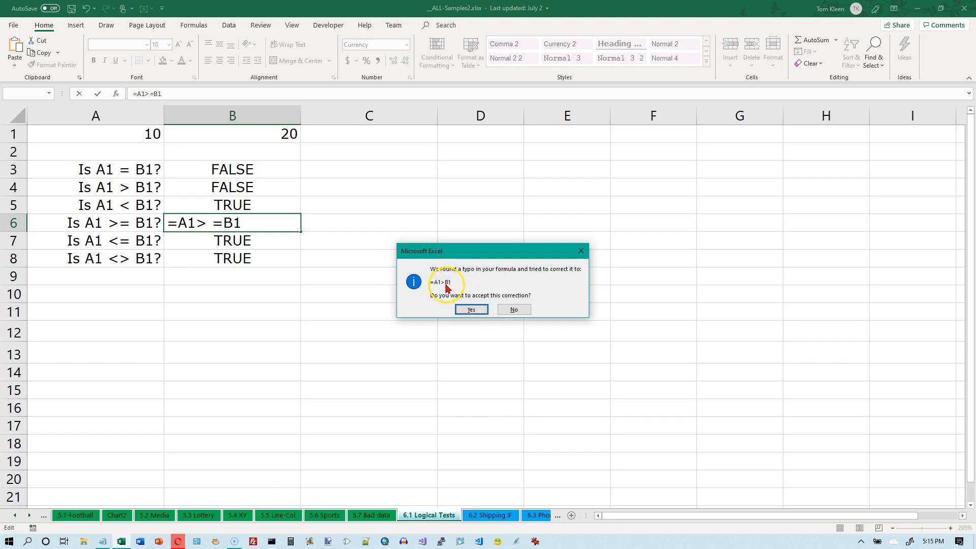
# Decline the offered correction and fix B6's formula to =A1 >=B1 by removing the space before the equals sign
pyautogui.click(514, 309)
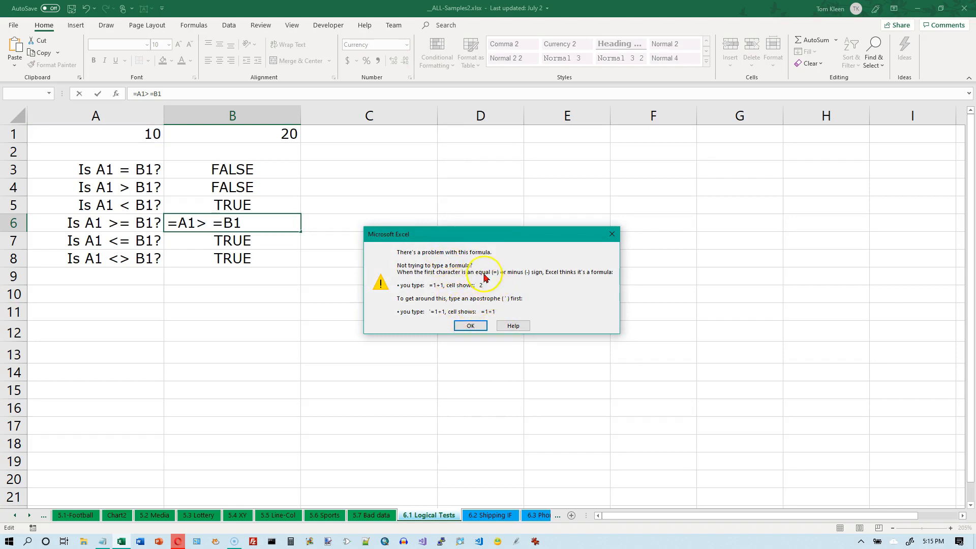
pyautogui.click(470, 326)
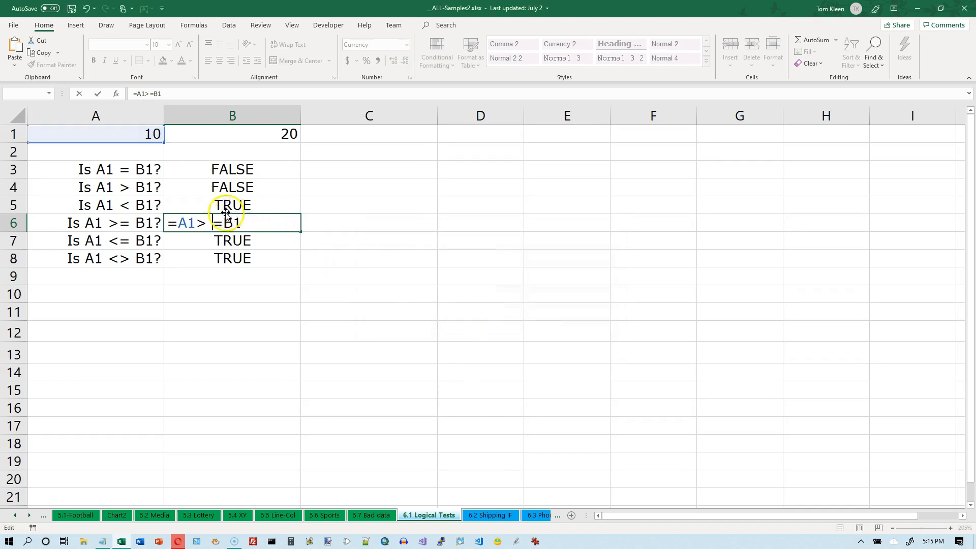
pyautogui.click(214, 222)
pyautogui.press('BackSpace')
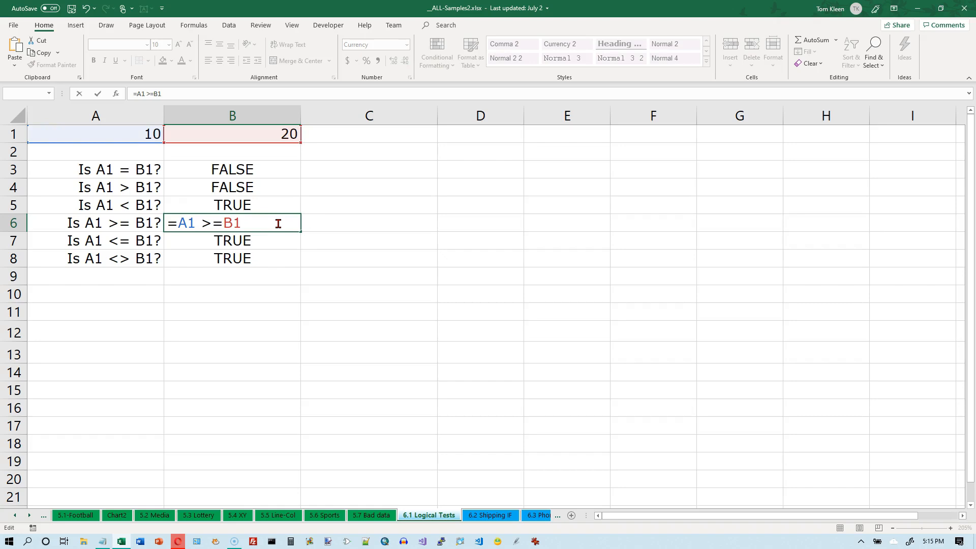
pyautogui.press('Return')
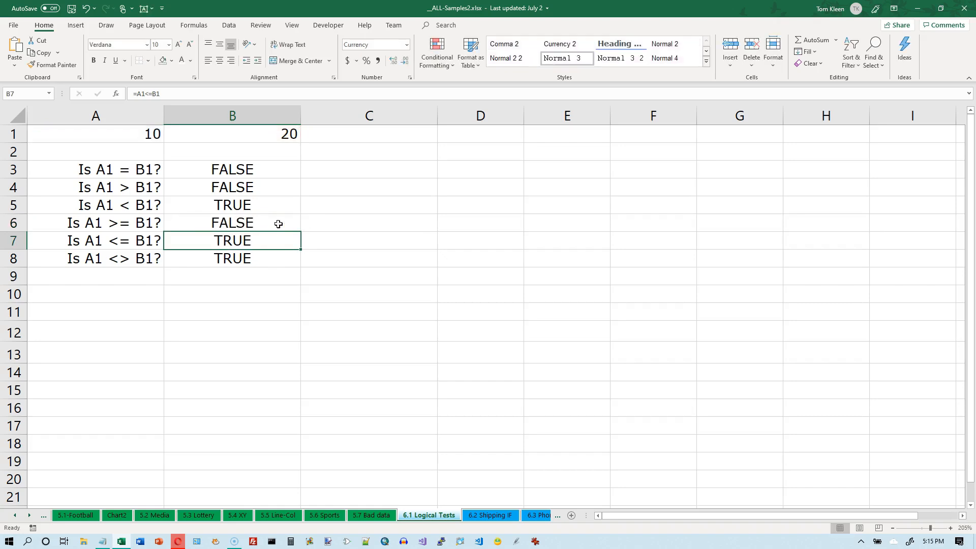
# Edit B6's formula again to remove the remaining space, making it =A1>=B1
pyautogui.click(279, 224)
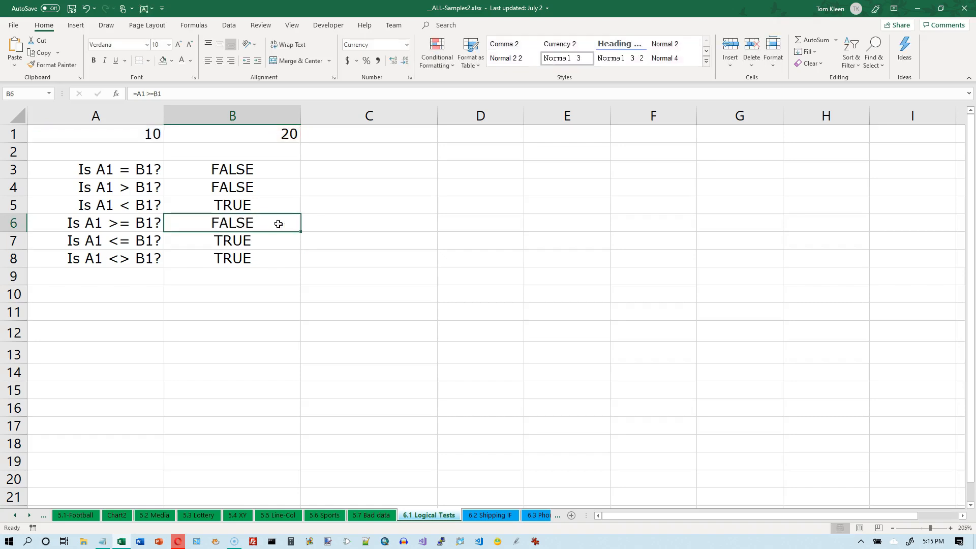
pyautogui.doubleClick(279, 224)
pyautogui.press('Left')
pyautogui.press('Left')
pyautogui.press('Left')
pyautogui.press('Left')
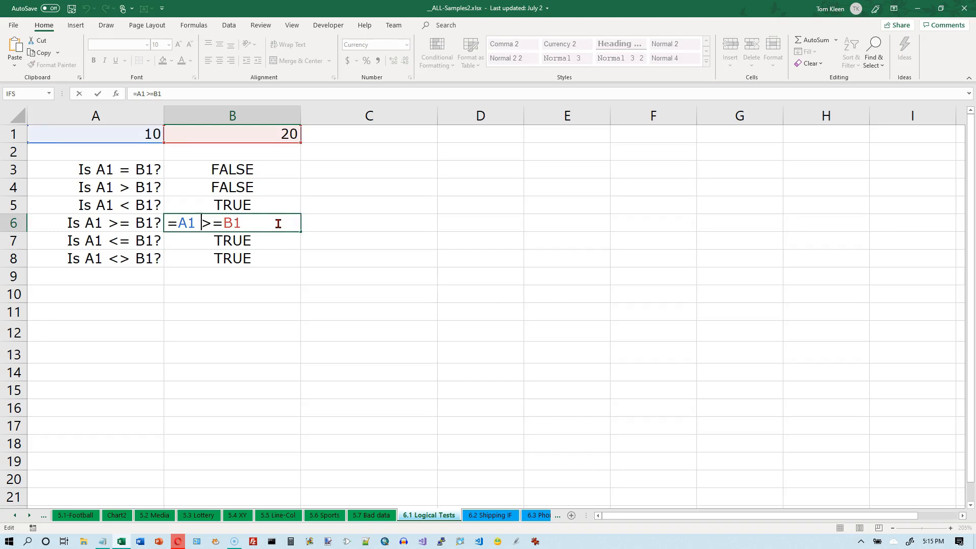
pyautogui.press('BackSpace')
pyautogui.press('Return')
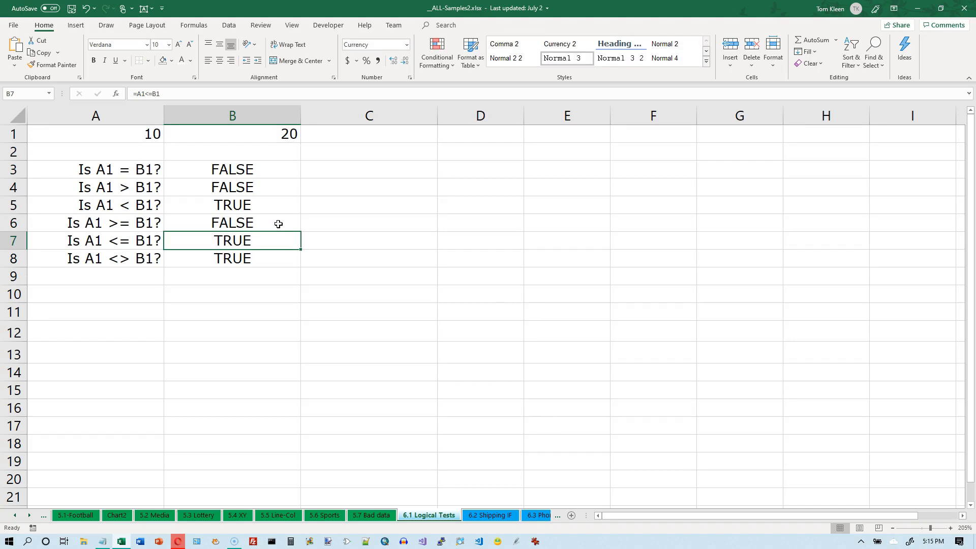
# Open the list of Logical functions in the function library to review them, then close it
pyautogui.click(197, 27)
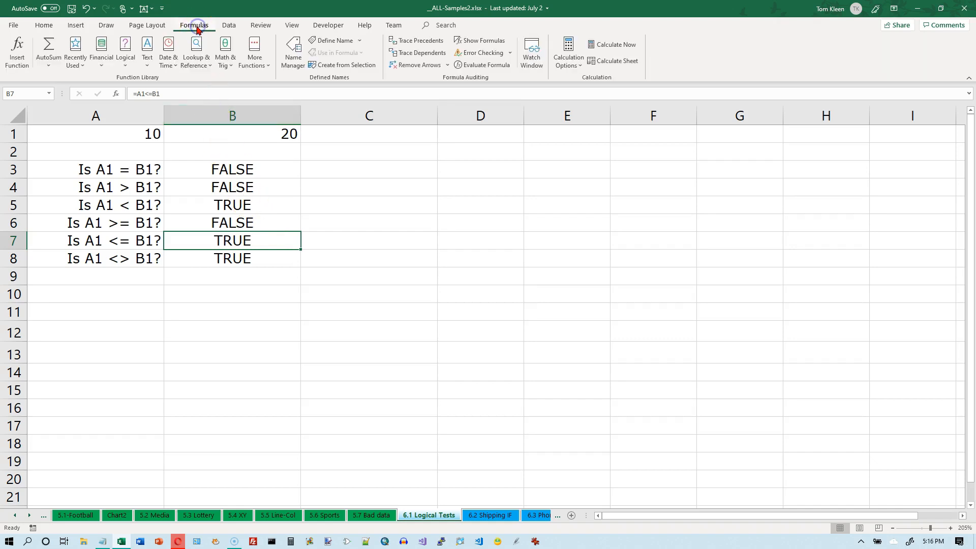
pyautogui.click(127, 63)
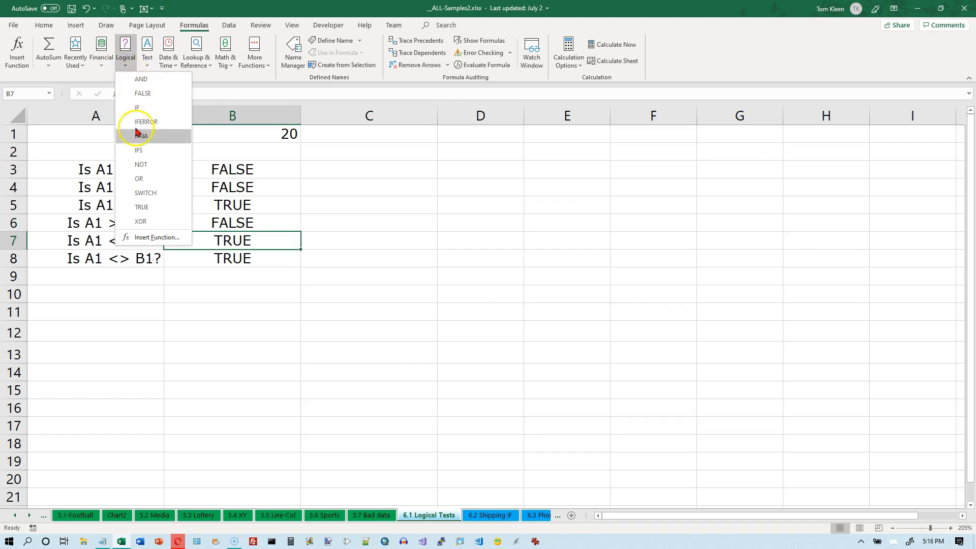
pyautogui.click(126, 68)
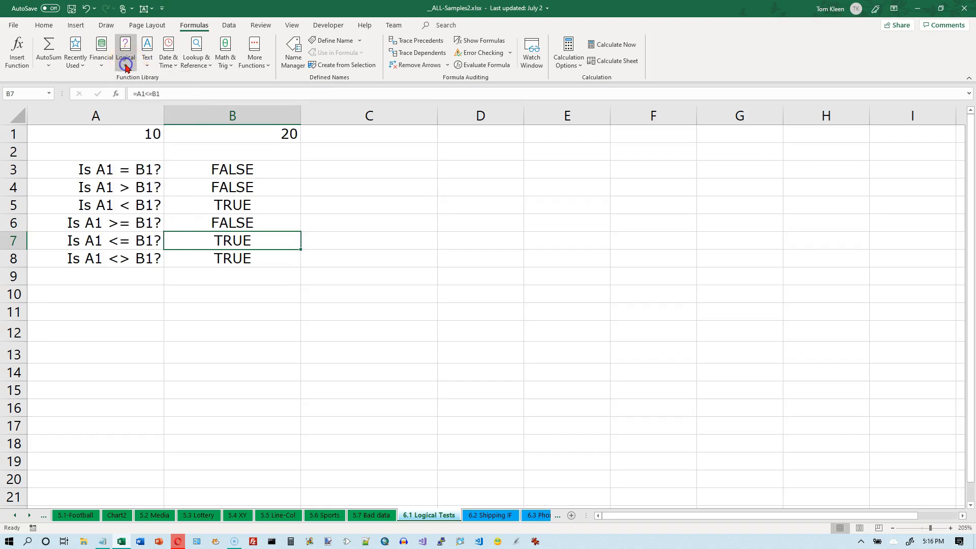